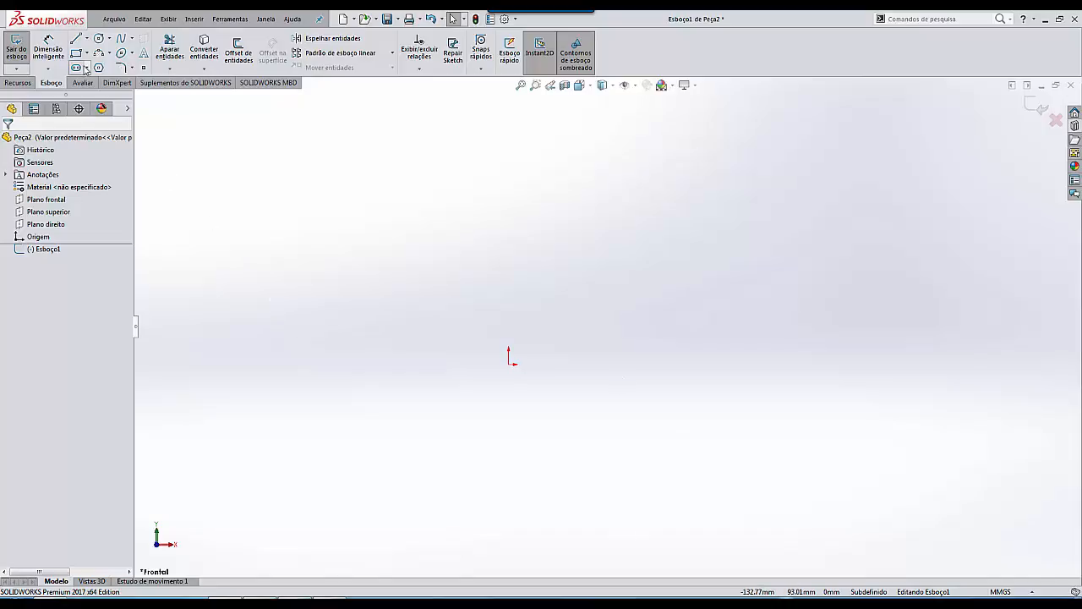
Sketch a corner rectangle about 83 by 45 mm, up and to the right of the origin without touching it
left_click(77, 54)
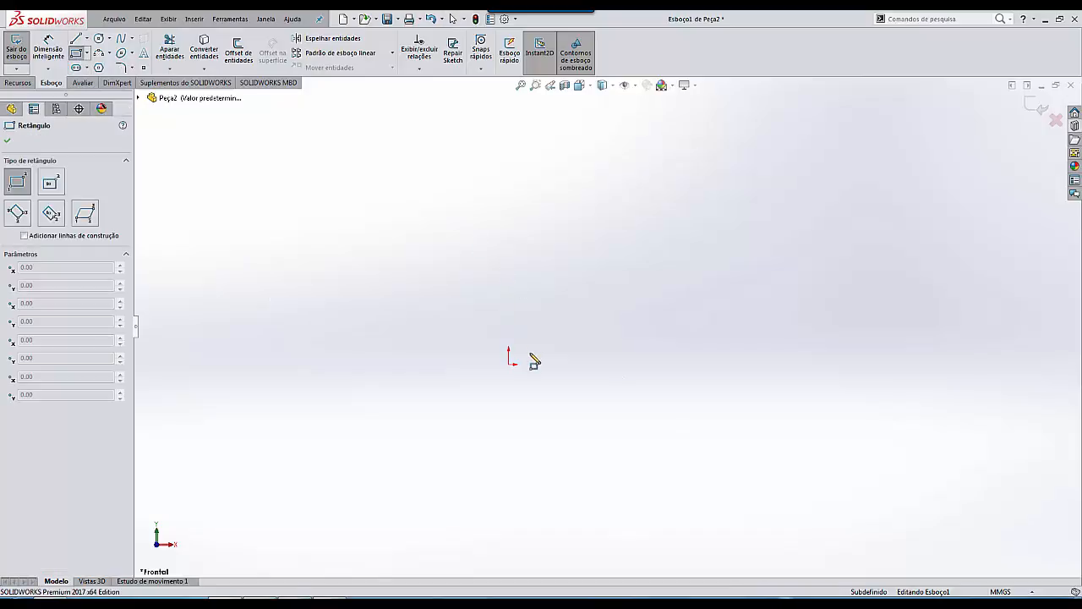
left_click(543, 326)
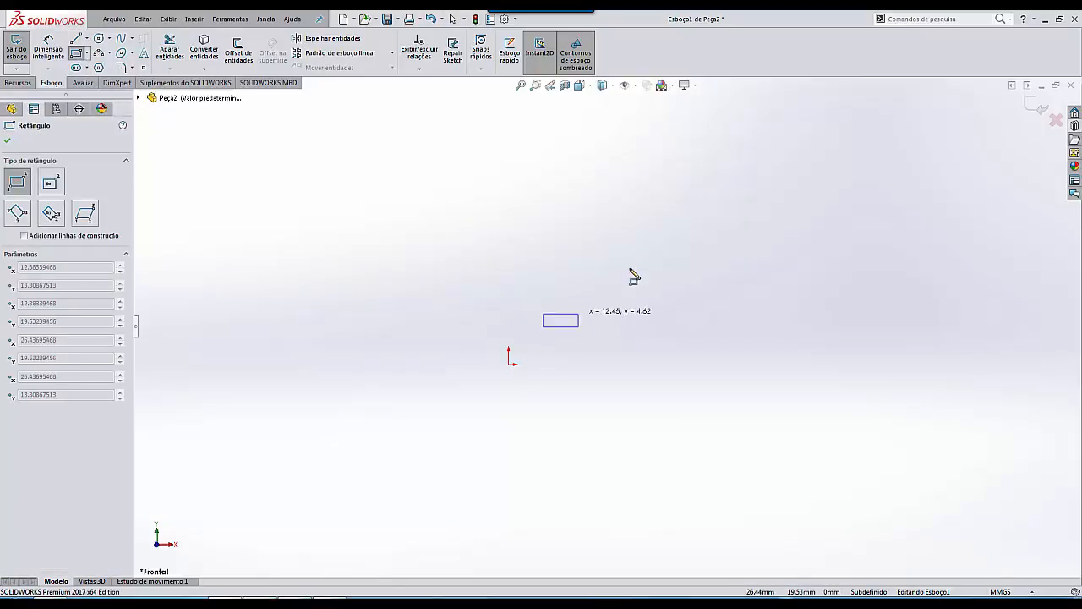
left_click(777, 194)
Dimension the rectangle's top edge with Smart Dimension and set its length to 80 mm
left_click(48, 48)
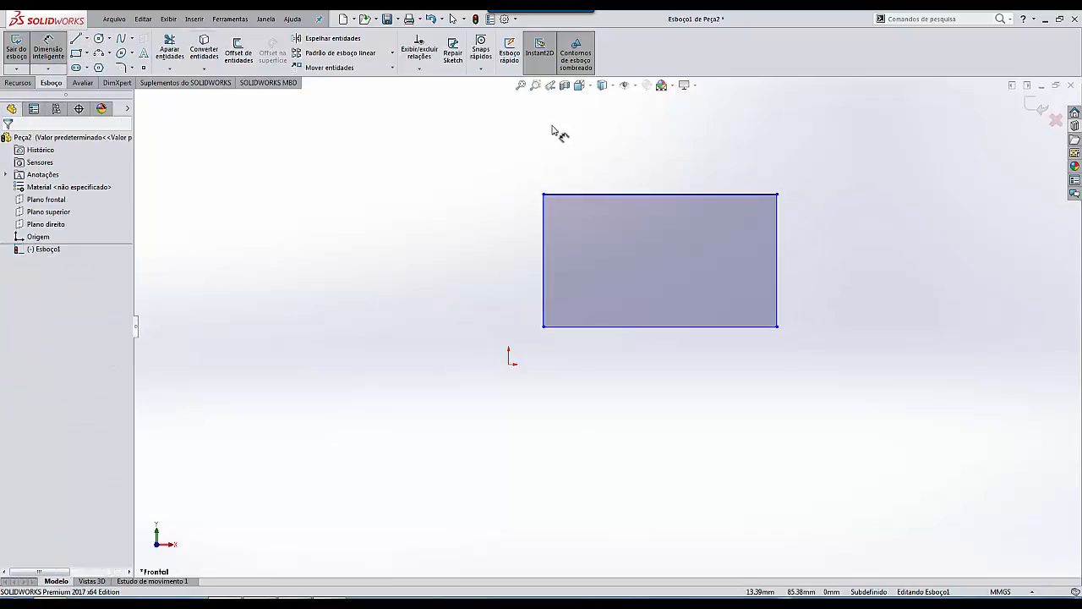
left_click(640, 195)
left_click(647, 177)
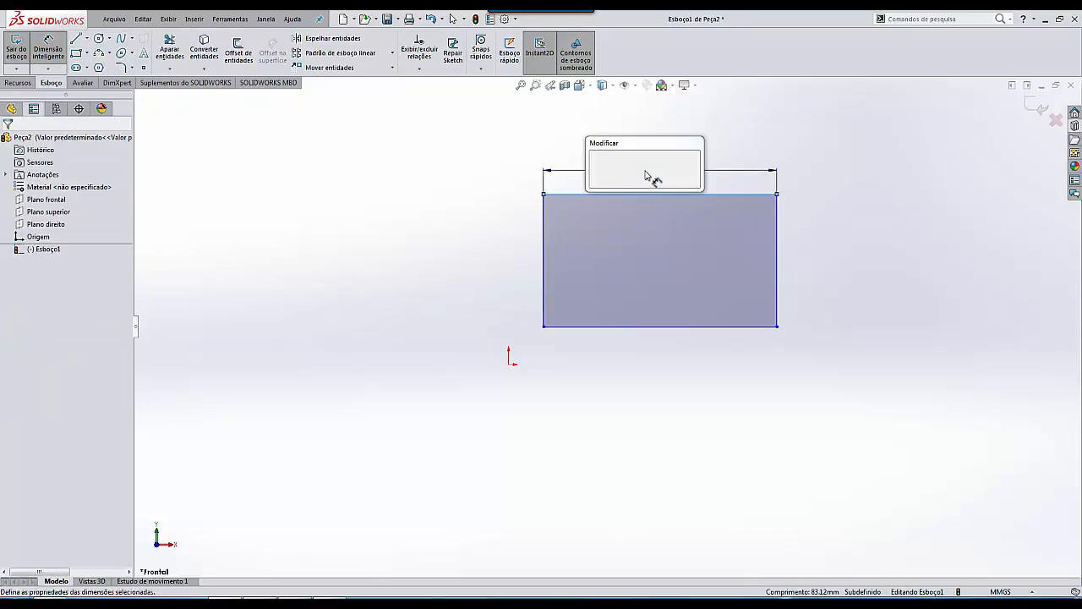
type("80")
key("Return")
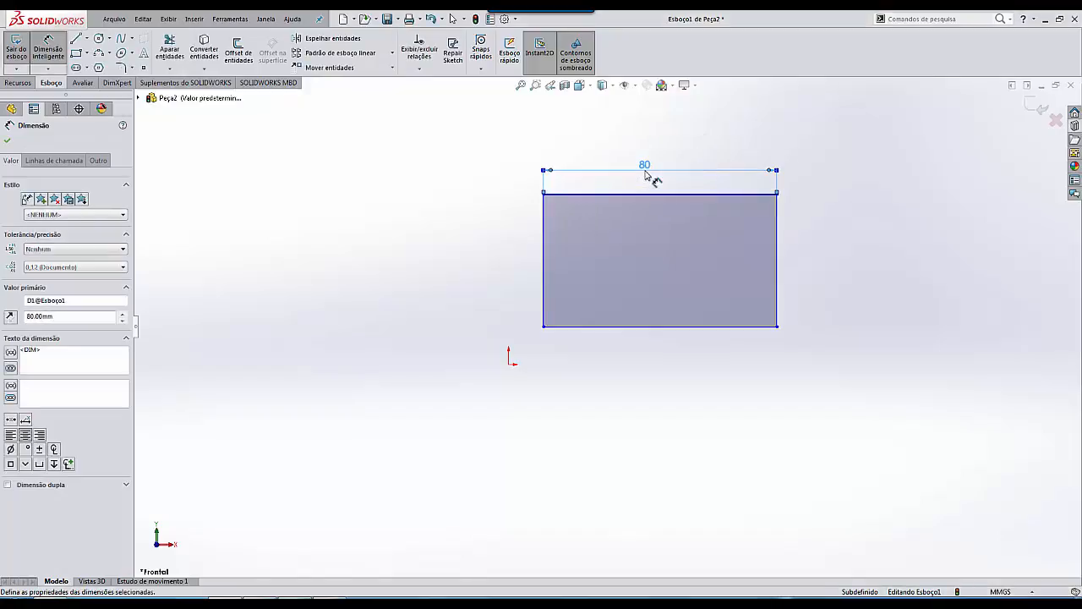
Dimension the rectangle's right edge, set its height to 45 mm, and end the dimensioning
left_click(779, 267)
left_click(825, 262)
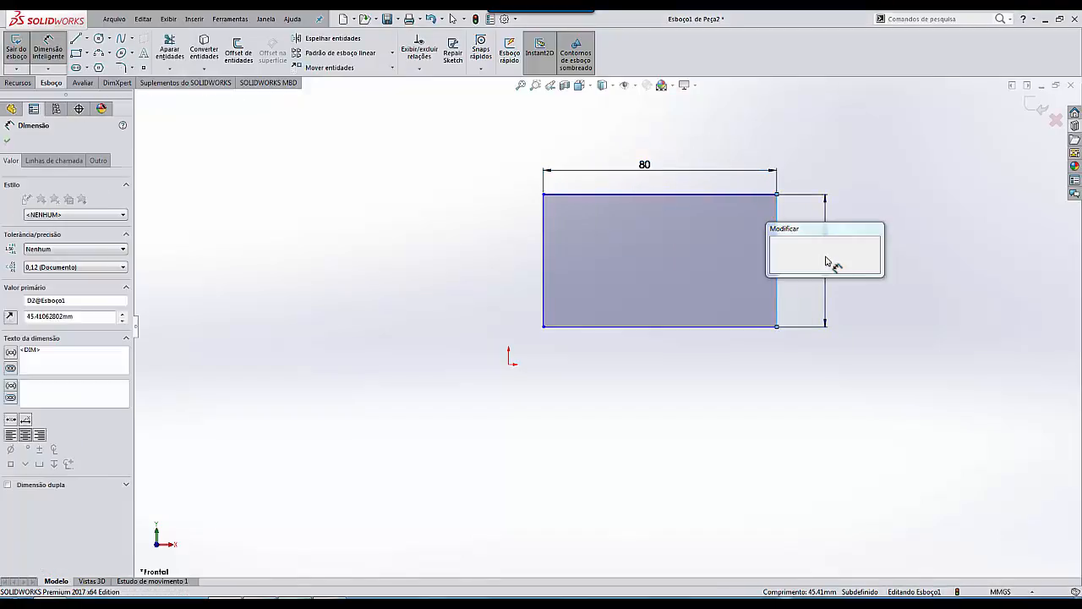
type("45")
key("Return")
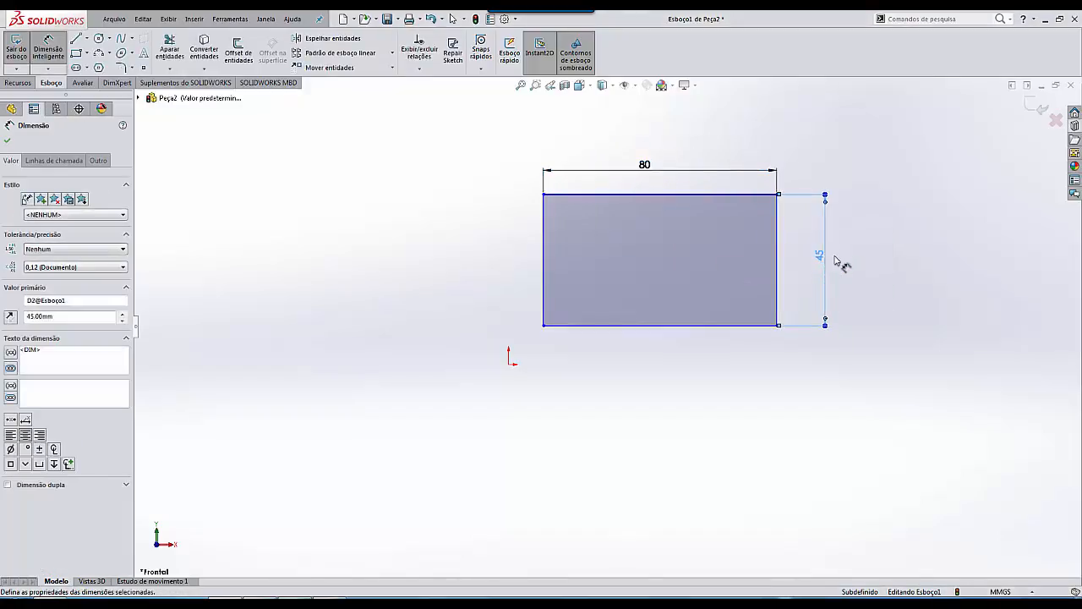
key("Escape")
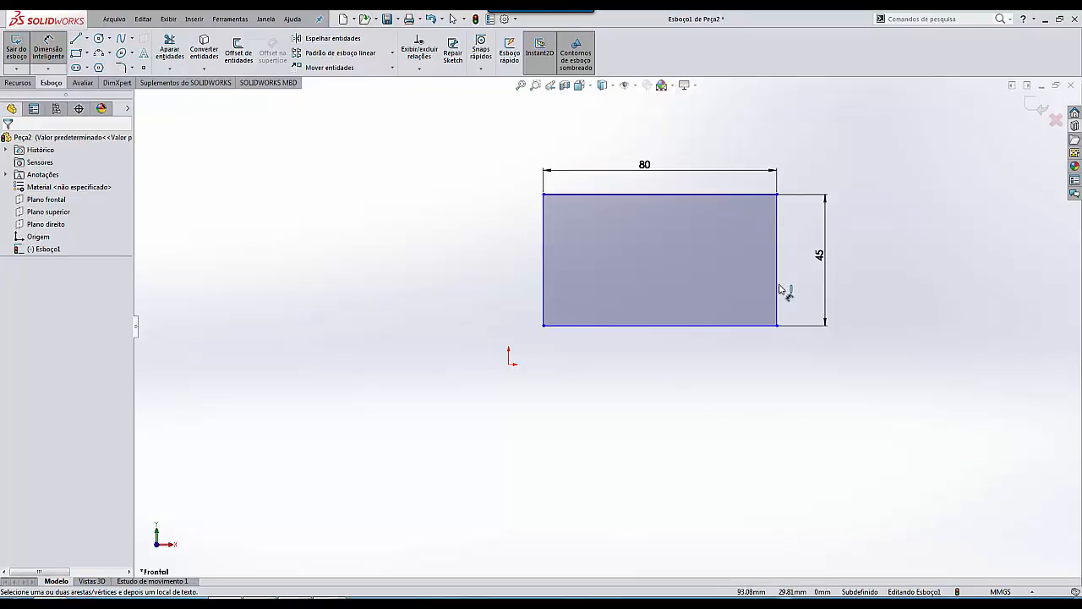
Exit the rectangle sketch and reopen it for editing
left_click(1039, 108)
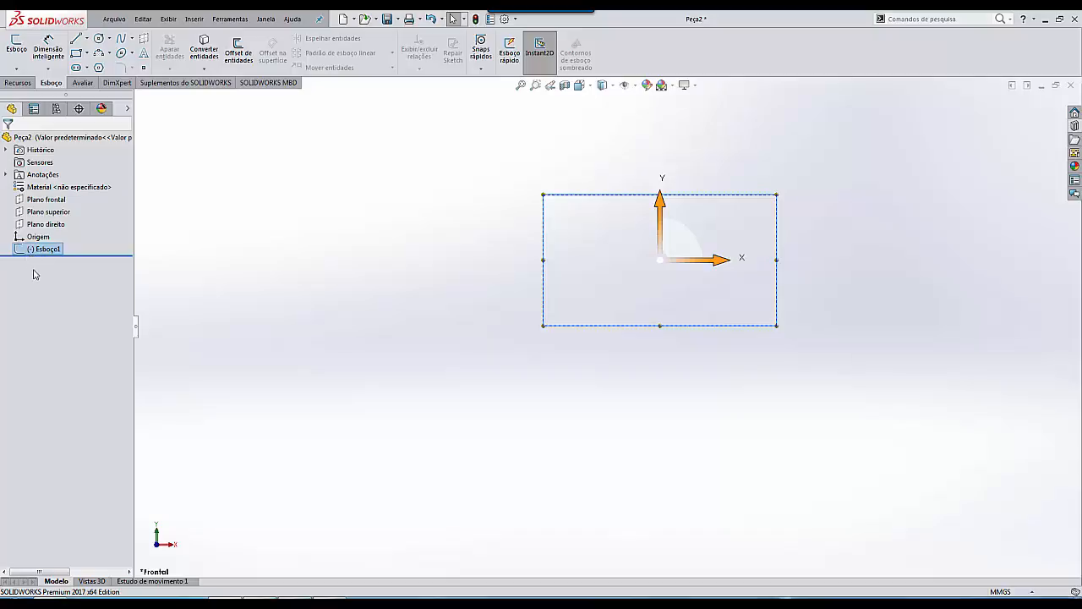
left_click(834, 250)
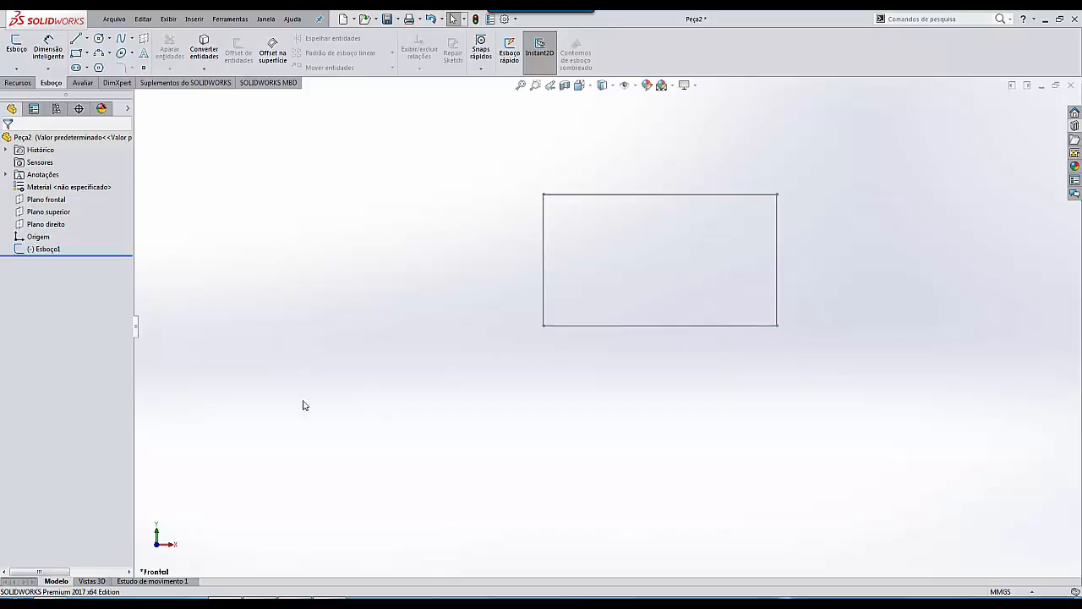
left_click(19, 252)
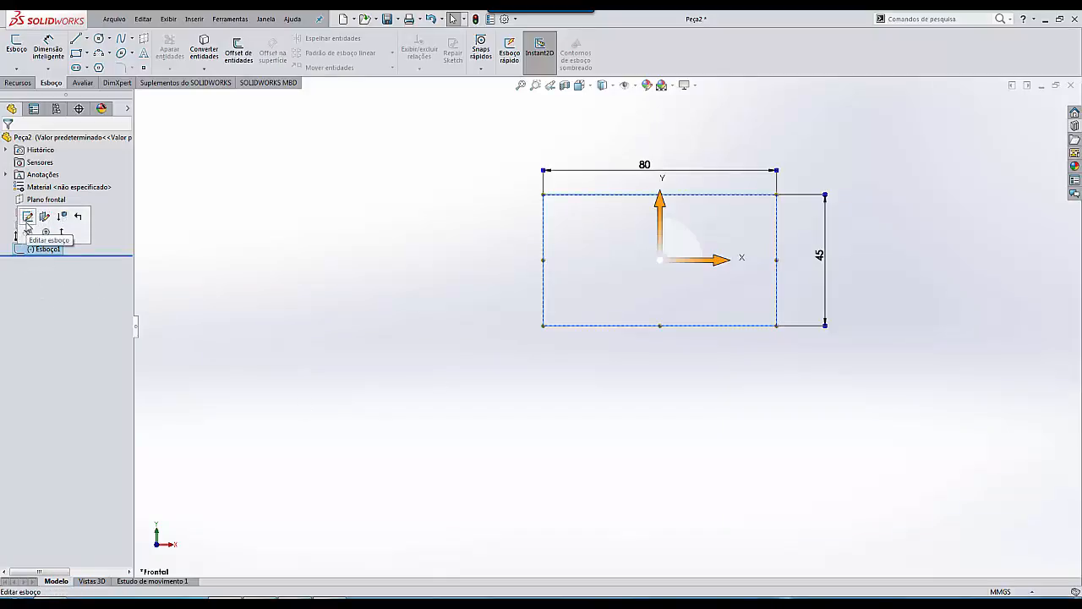
left_click(26, 218)
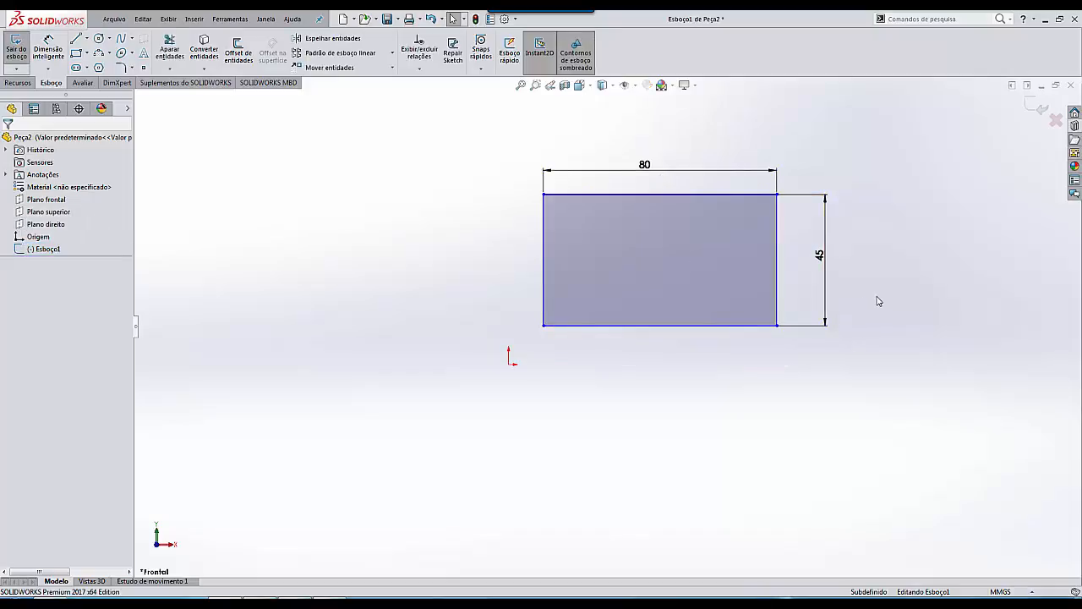
Add a coincident relation between the rectangle's lower-left corner and the origin
left_click(544, 327)
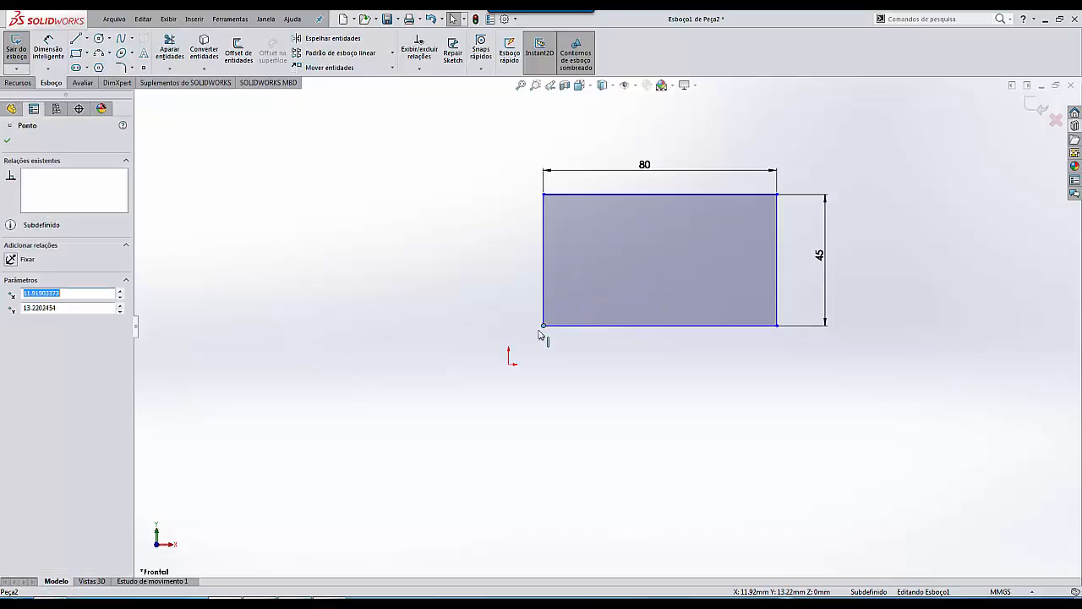
left_click(510, 366, "ctrl")
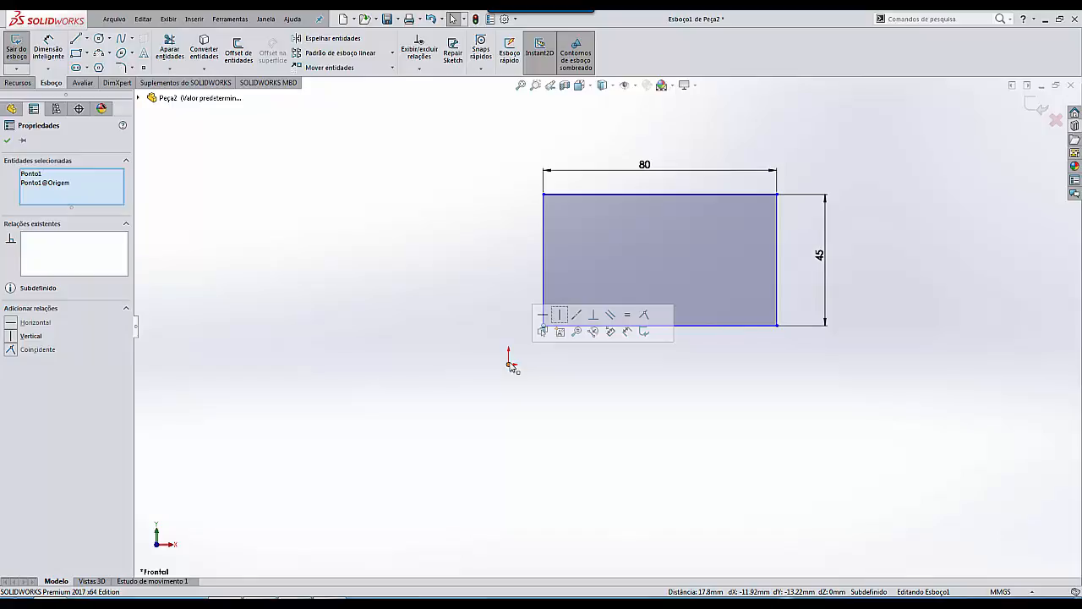
left_click(644, 317)
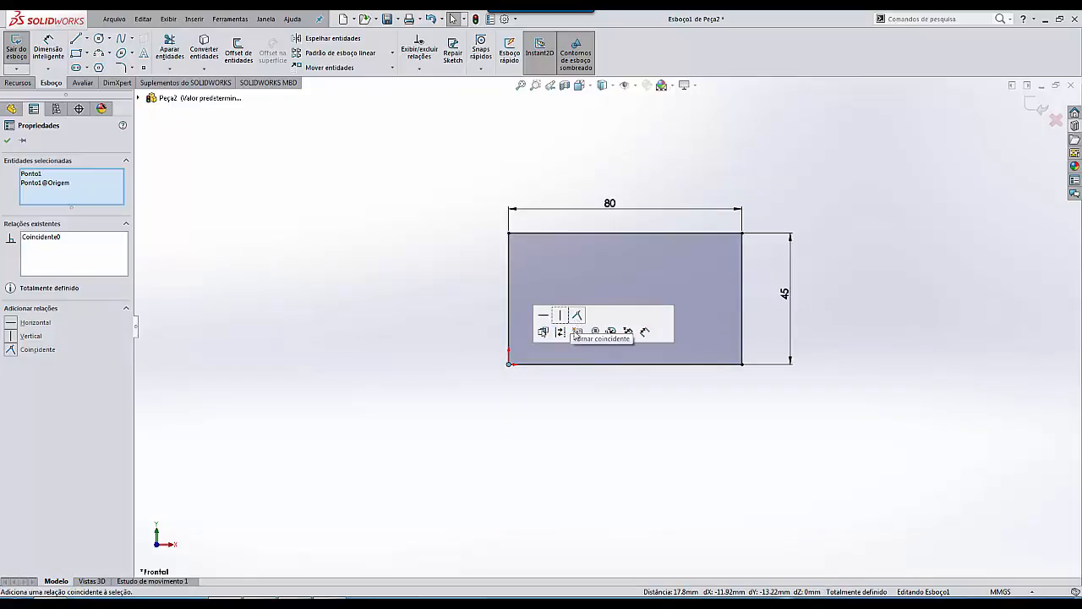
left_click(727, 431)
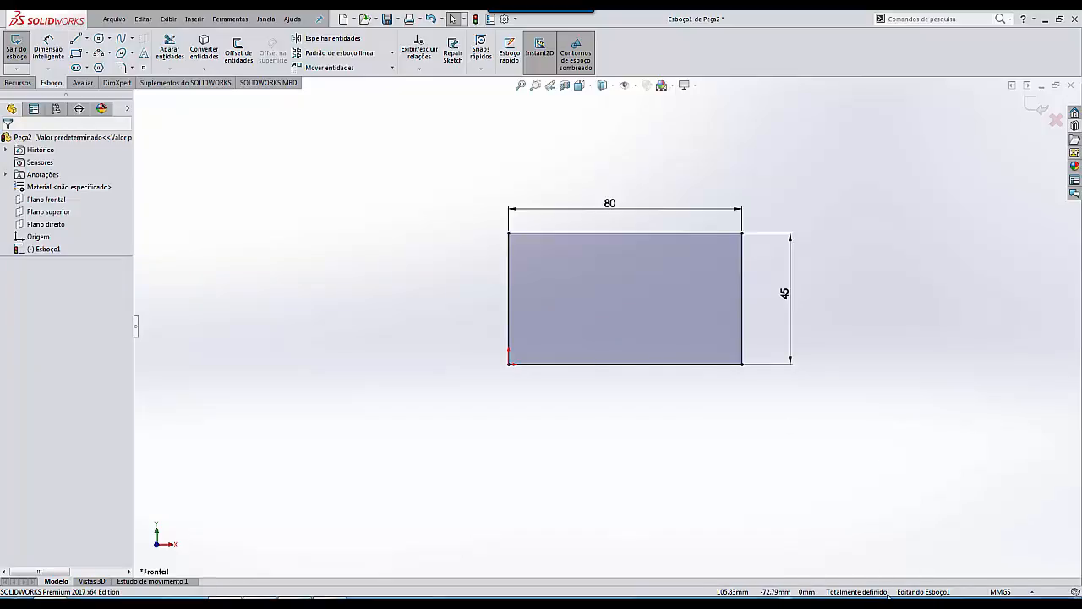
Close the sketch with the rectangle anchored at the origin, and edit it again
left_click(1035, 109)
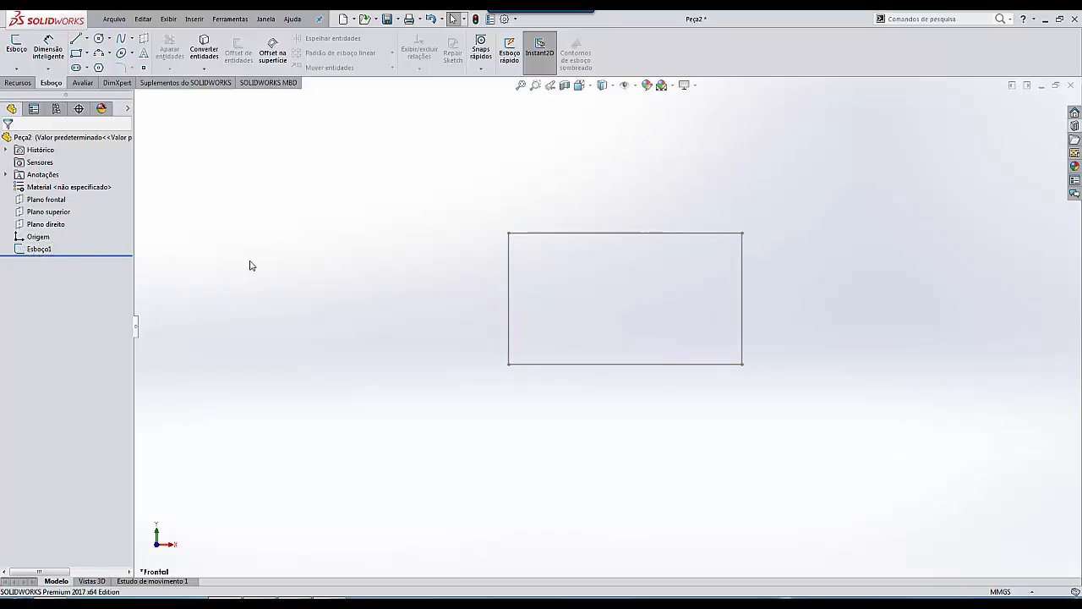
left_click(19, 254)
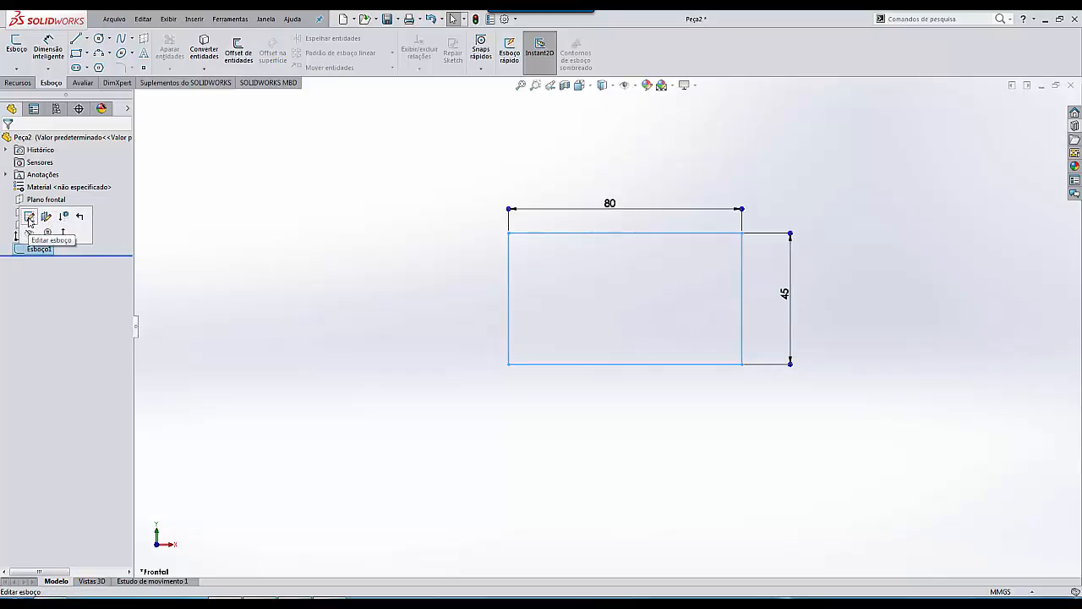
left_click(28, 217)
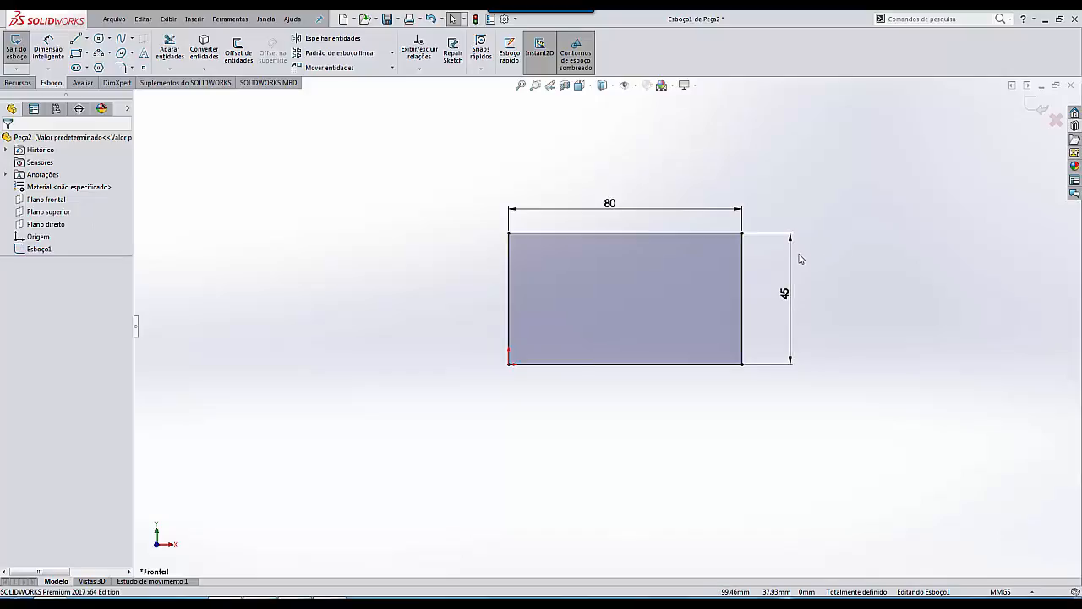
Add a driven diagonal dimension from the rectangle's lower-left corner to its upper-right corner
scroll(801, 260, "down", 1)
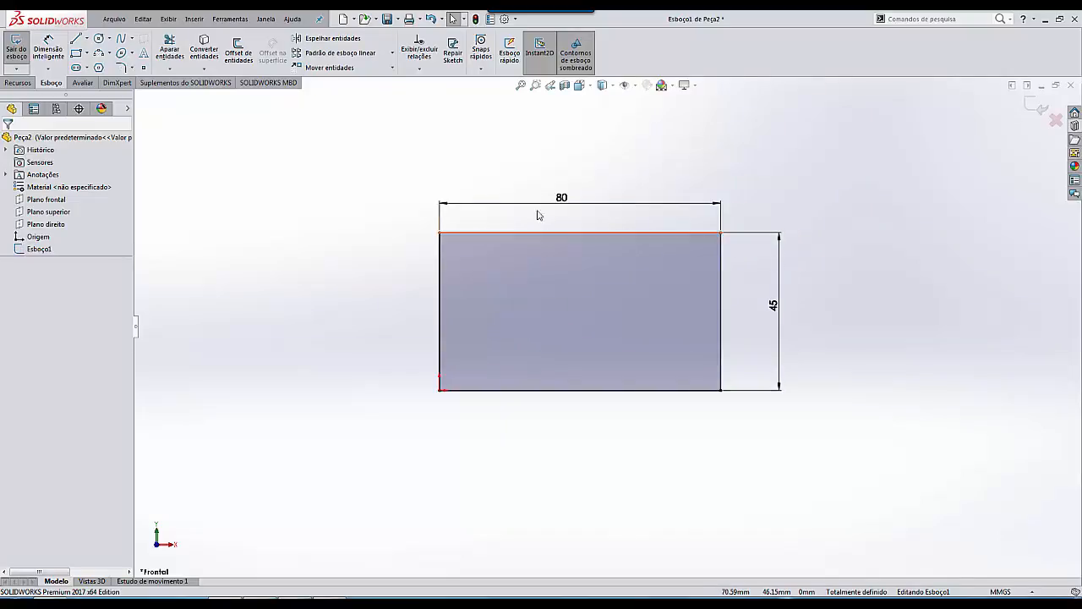
left_click(74, 40)
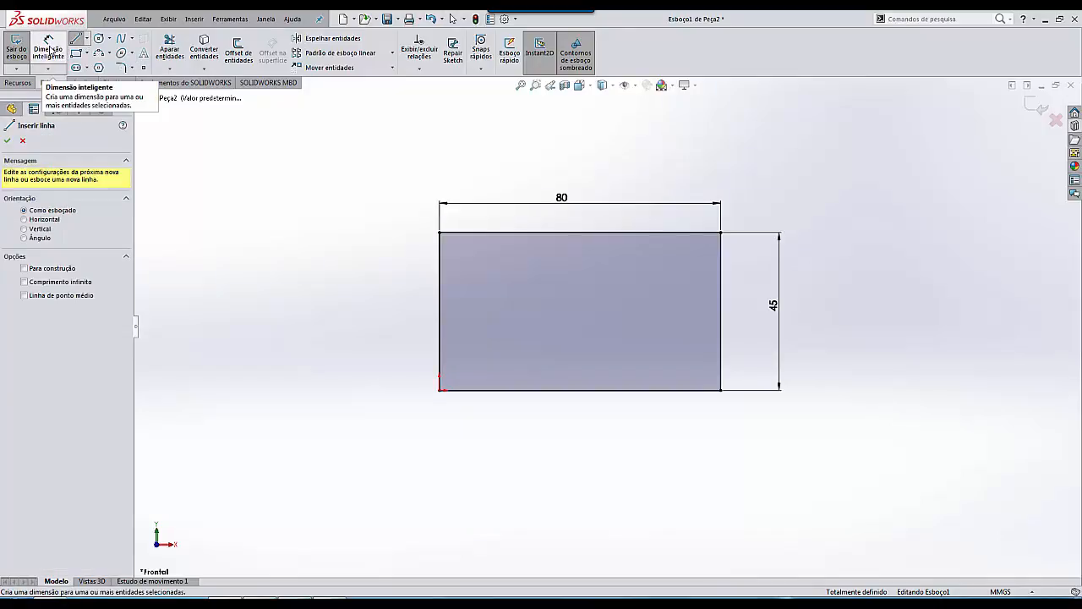
left_click(49, 46)
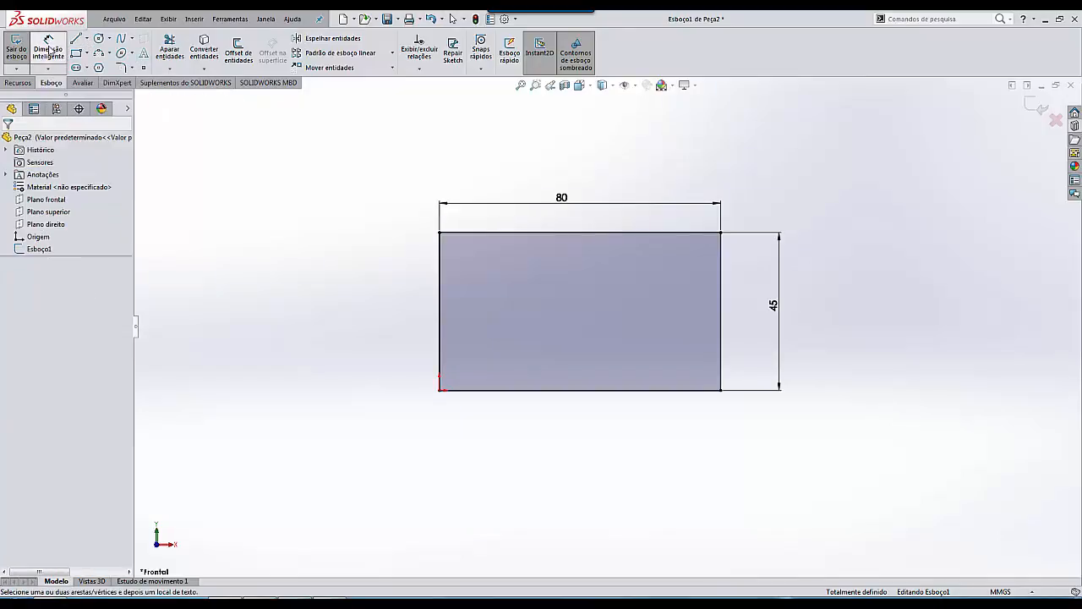
left_click(440, 390)
left_click(720, 233)
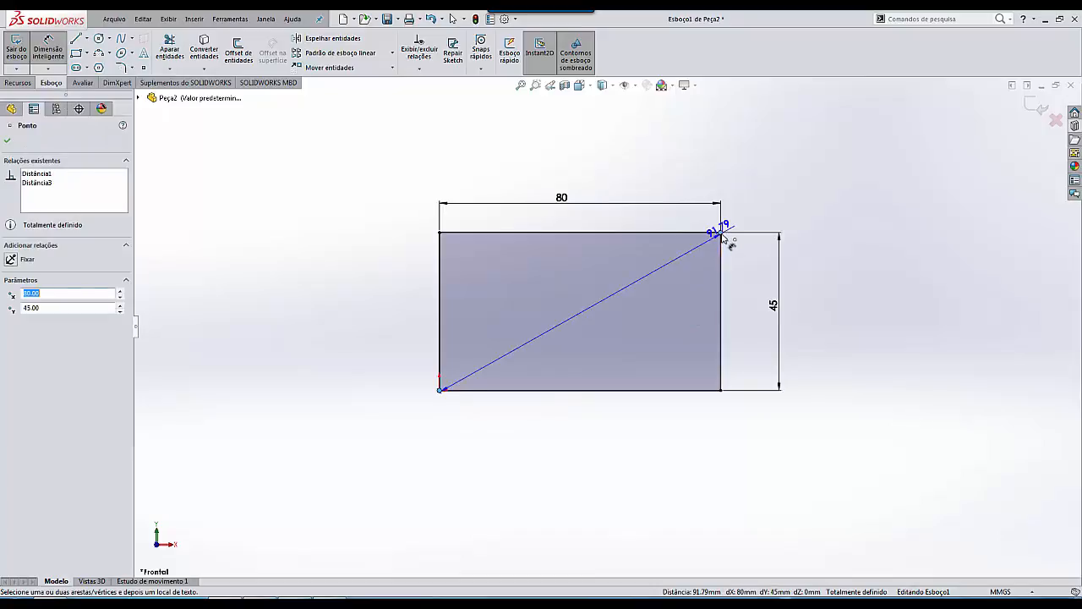
left_click(585, 309)
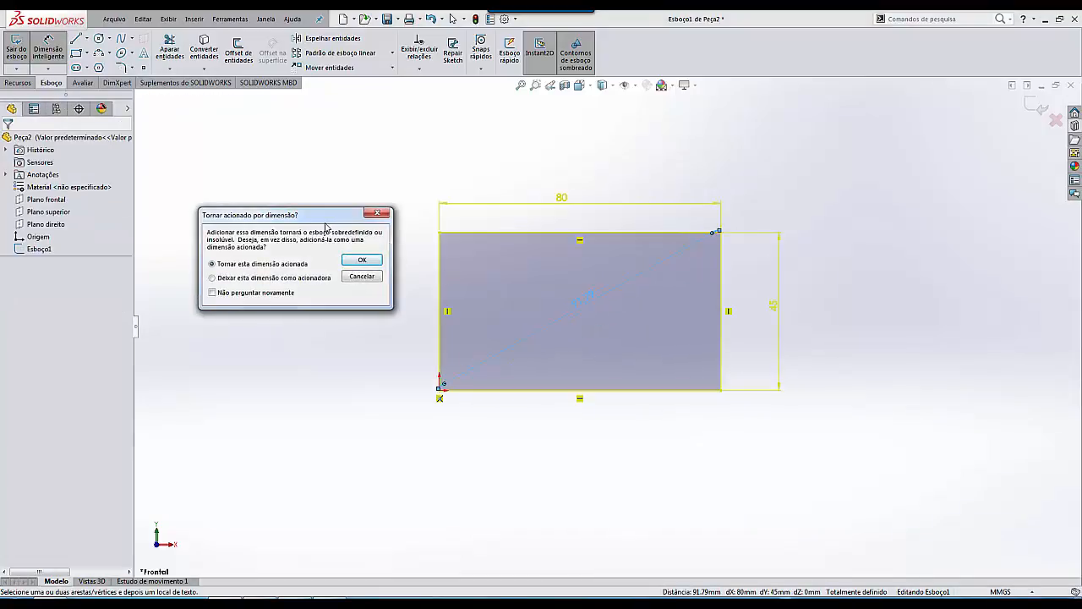
mouse_move(326, 223)
left_mouse_down()
mouse_move(326, 193)
mouse_move(322, 205)
left_mouse_up()
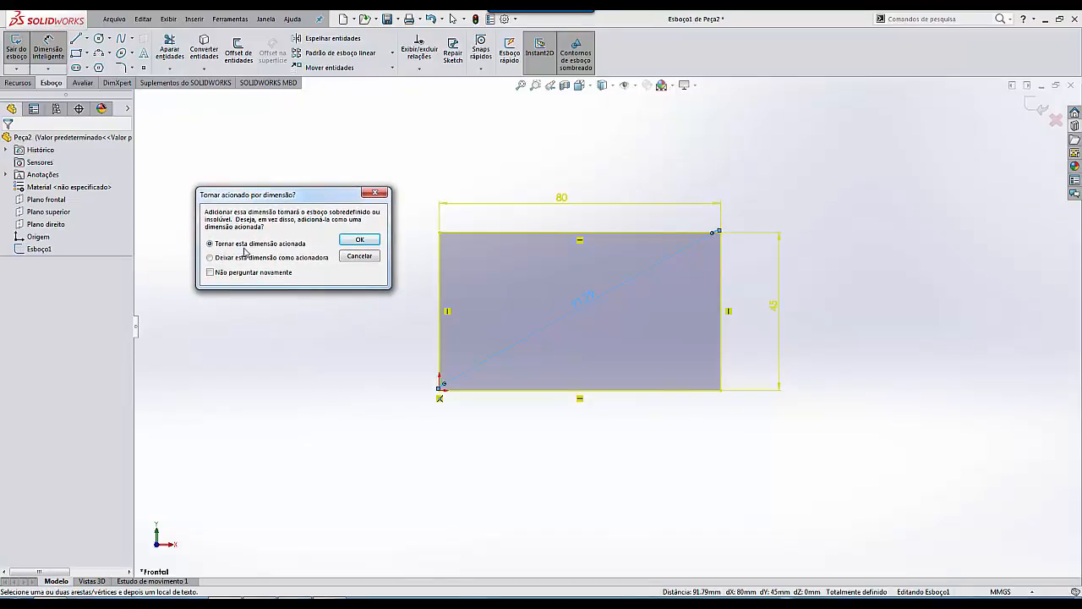
left_click(357, 240)
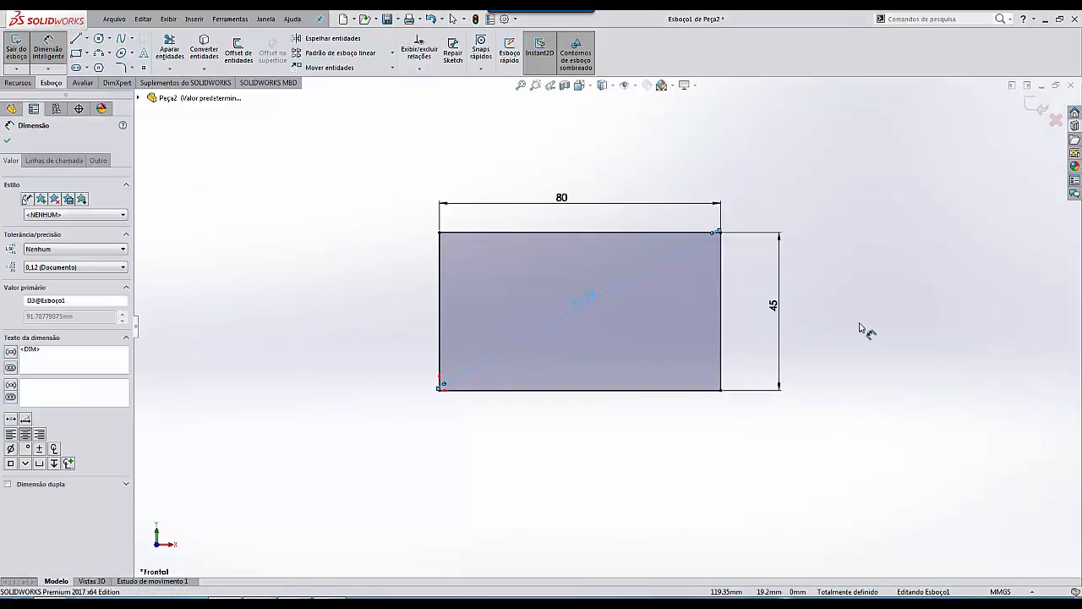
left_click(382, 303)
Try to edit the value of the driven diagonal dimension
scroll(655, 263, "down", 1)
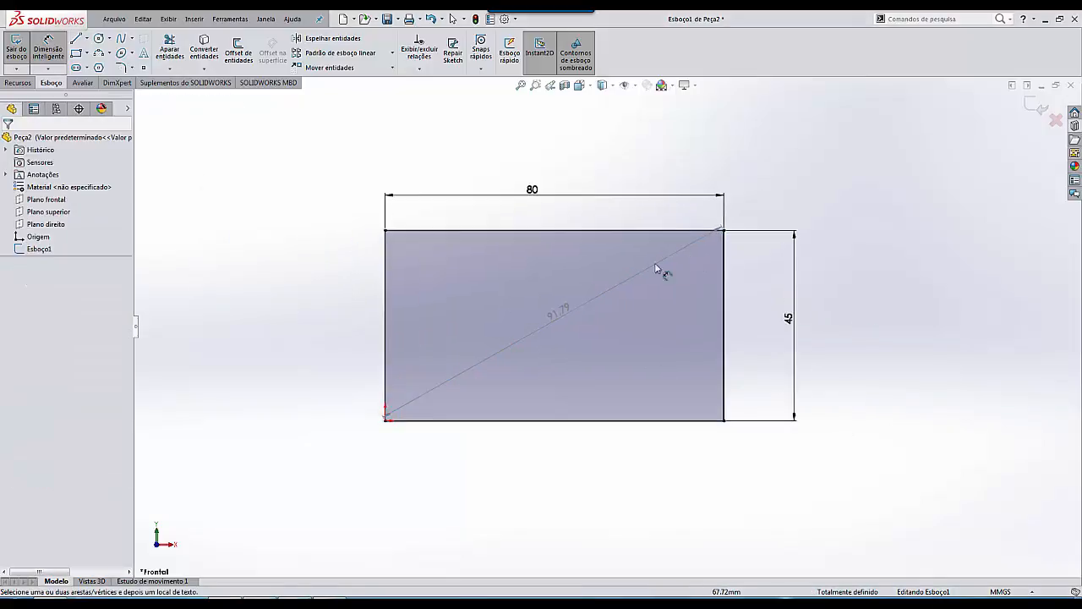
scroll(654, 268, "down", 1)
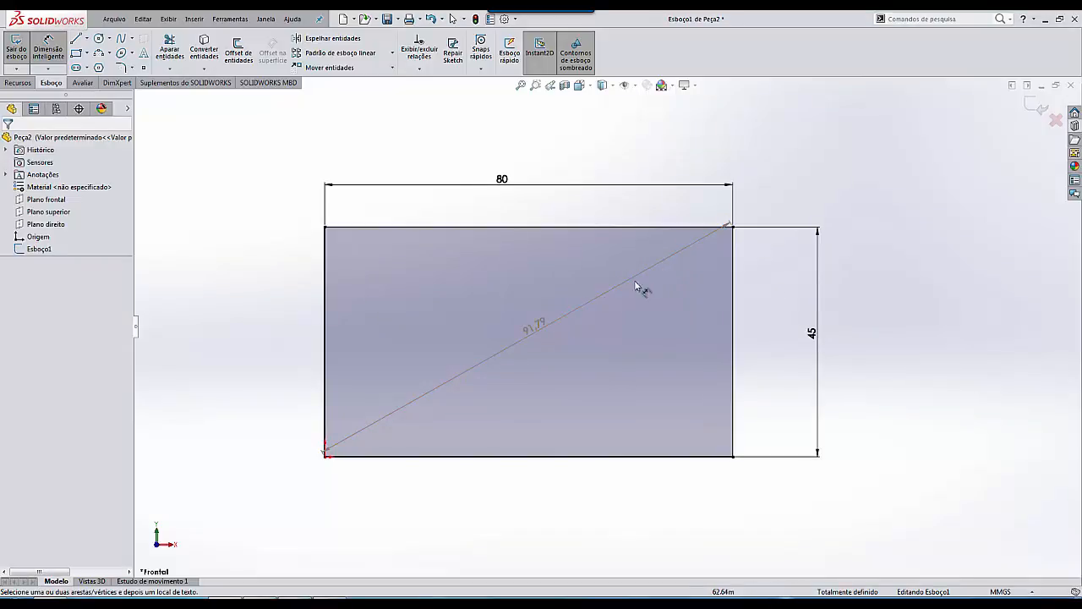
double_click(538, 327)
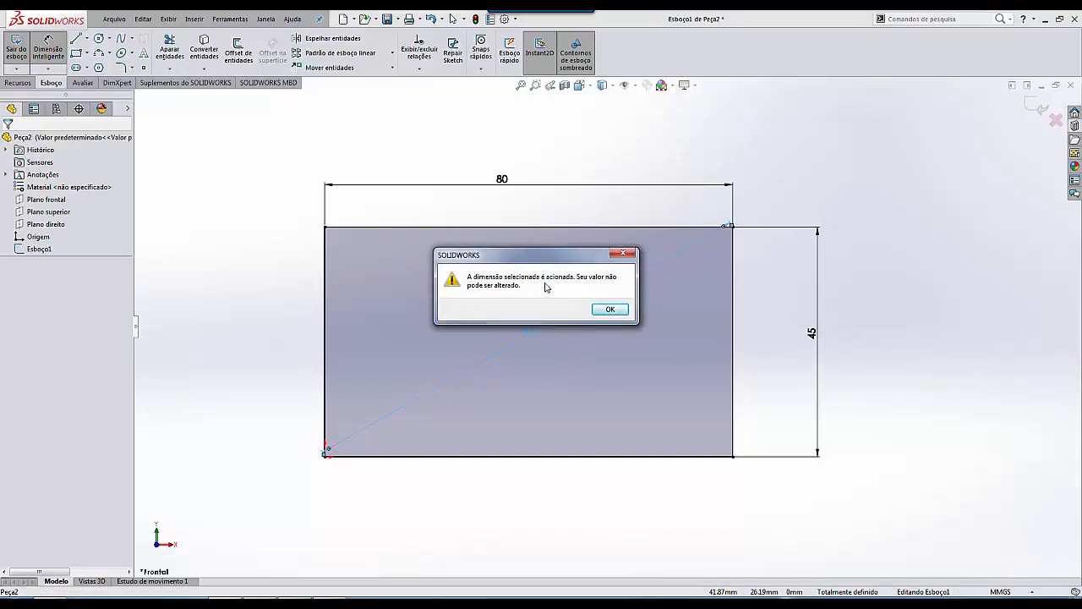
left_click(612, 310)
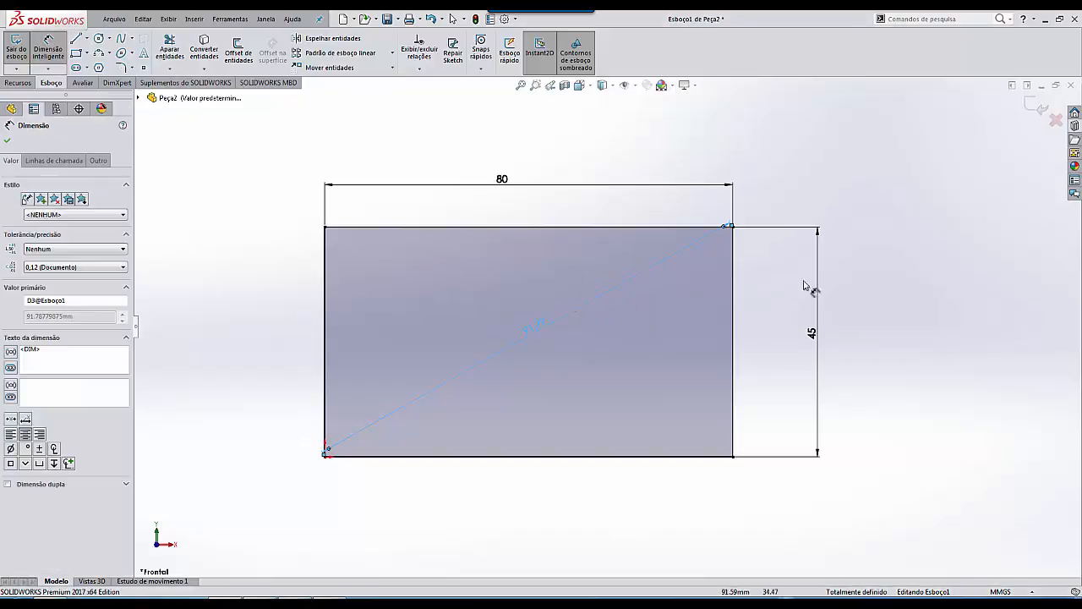
left_click(850, 287)
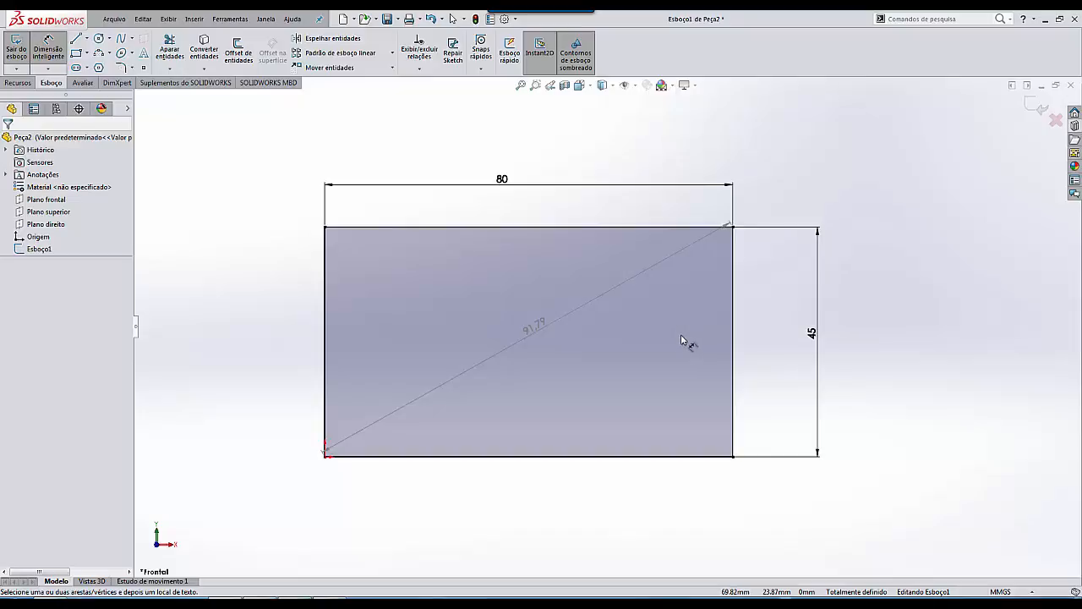
Set the rectangle's width dimension above the top edge to 85 mm
left_click(504, 183)
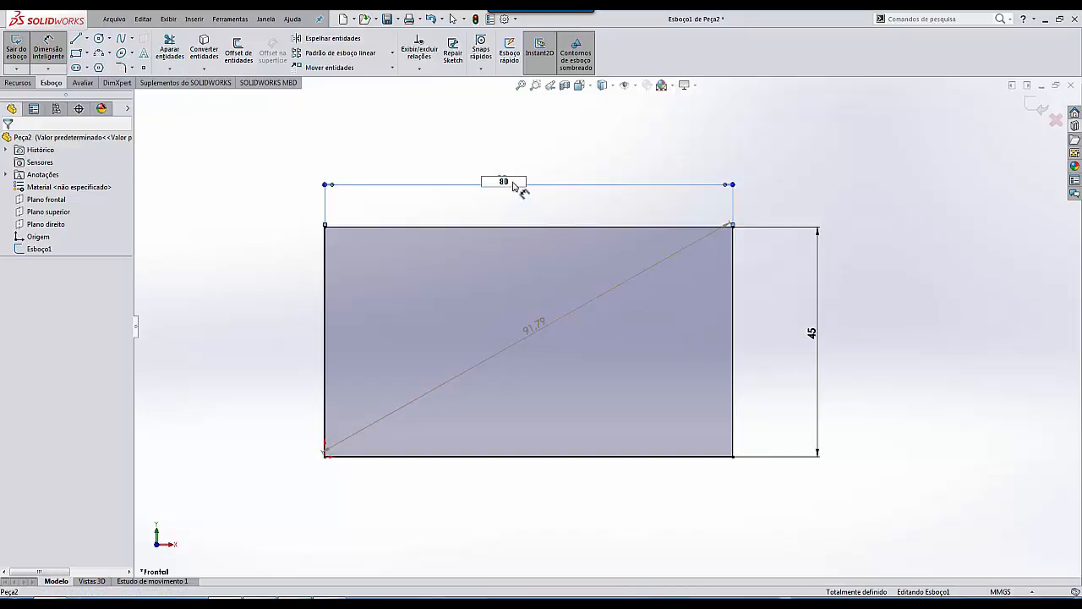
left_click(499, 183)
key("Return")
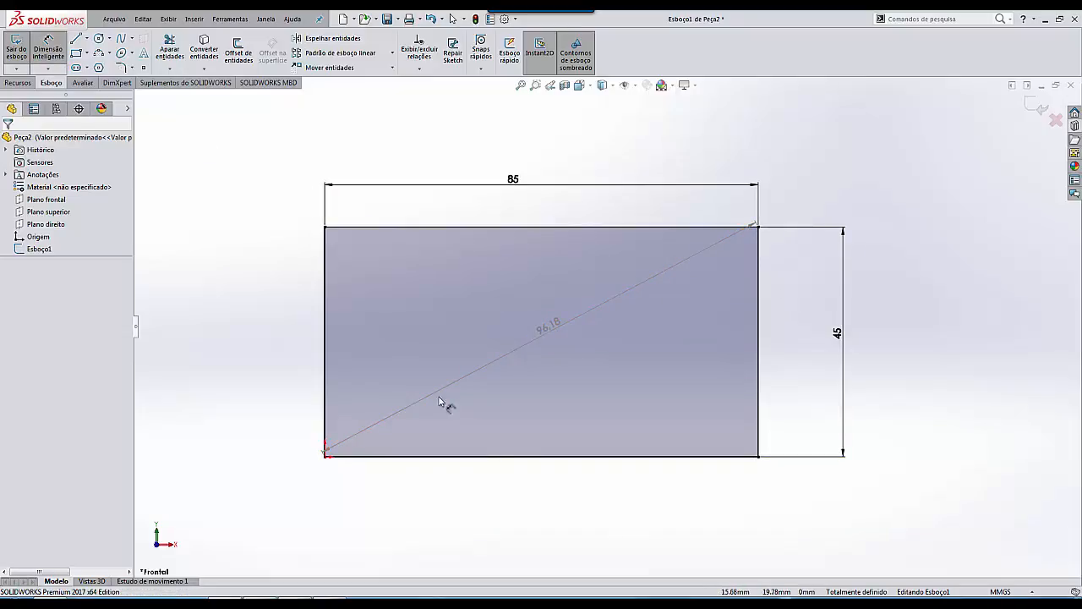
Dimension the rectangle's bottom edge with a second width dimension below it, and leave that dimension as driving
left_click(538, 458)
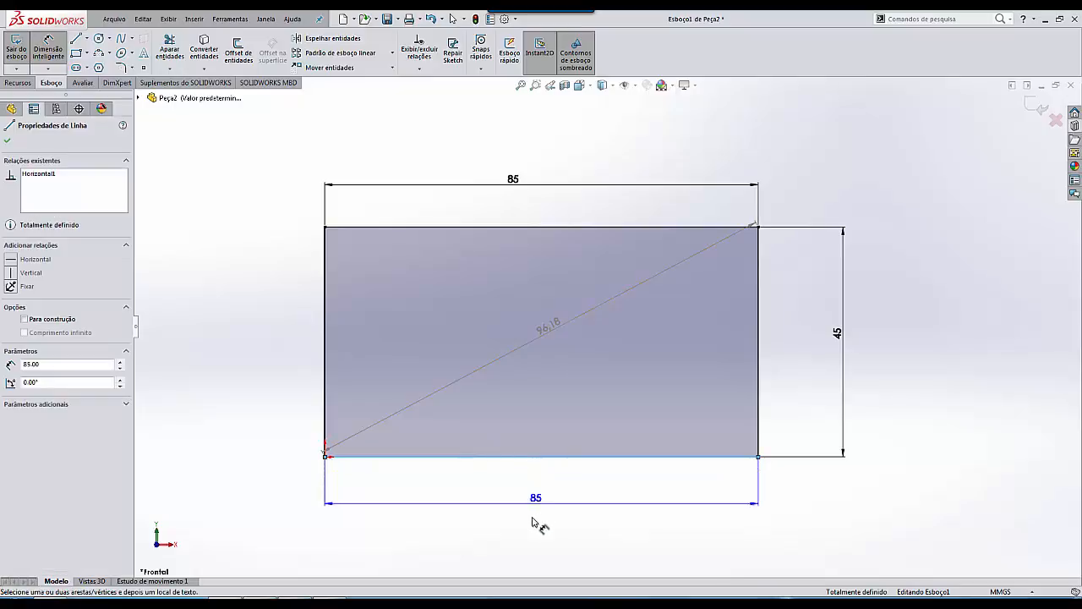
left_click(543, 524)
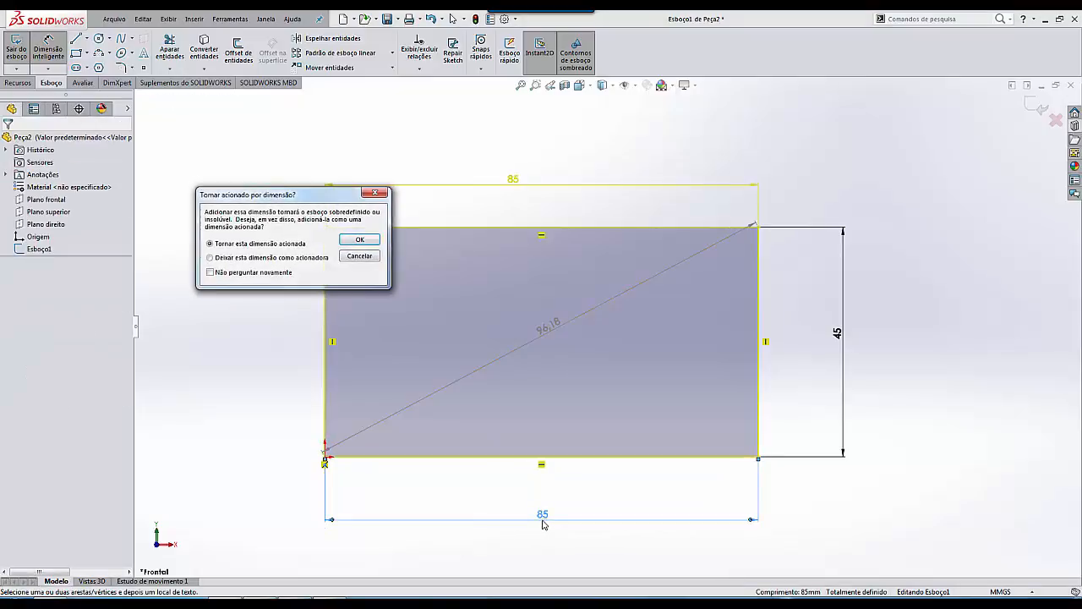
mouse_move(289, 195)
left_mouse_down()
mouse_move(575, 146)
mouse_move(848, 170)
mouse_move(444, 127)
mouse_move(262, 176)
mouse_move(267, 230)
left_mouse_up()
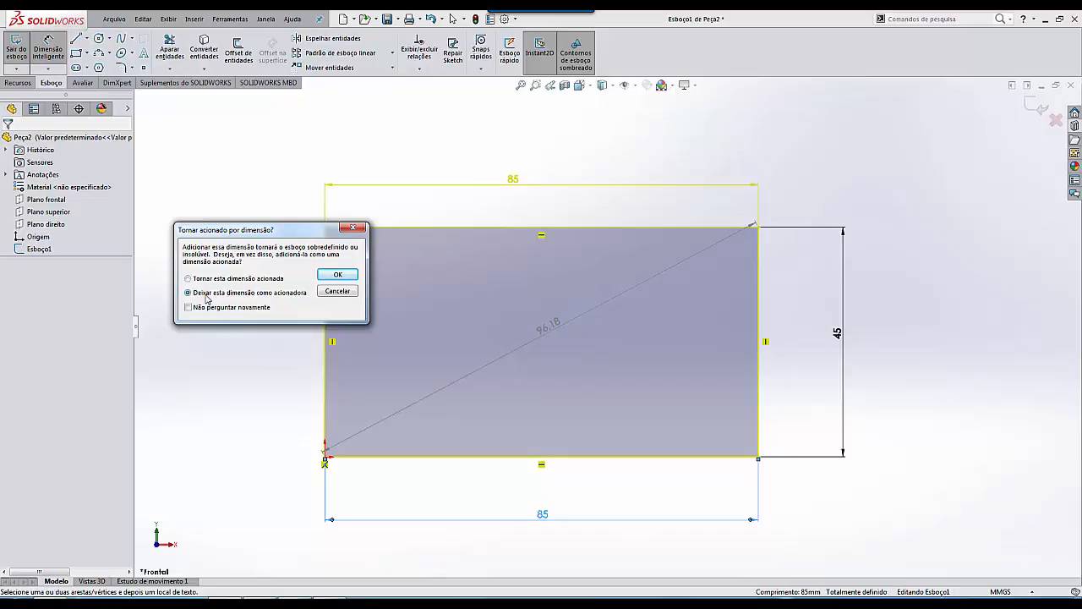
left_click(336, 276)
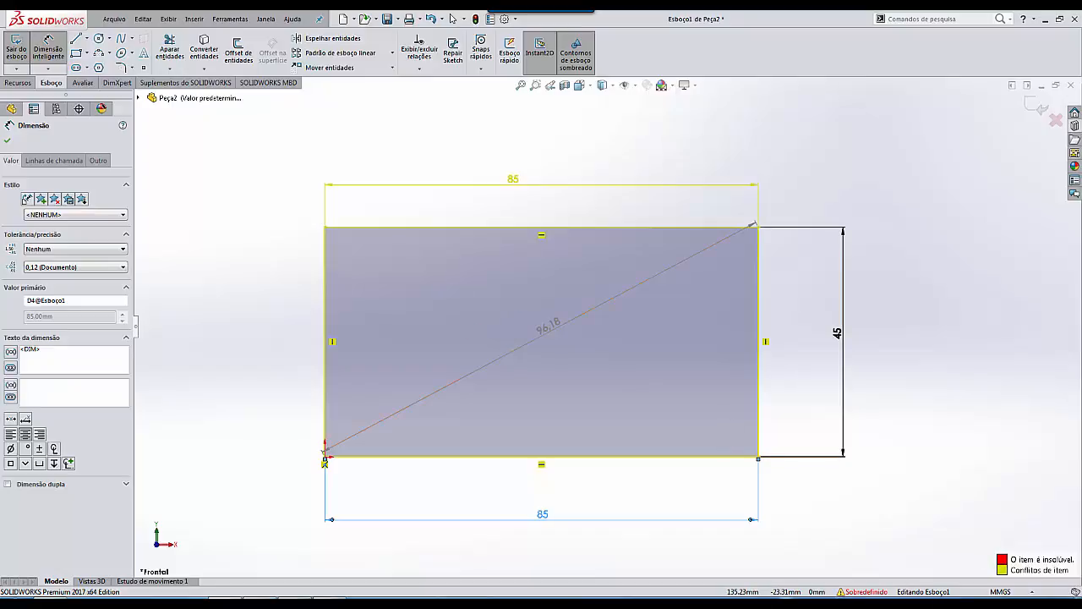
Diagnose the over-defined sketch with SketchXpert, review the proposed solutions, and accept the one that deletes the width dimension below the bottom edge
left_click(863, 591)
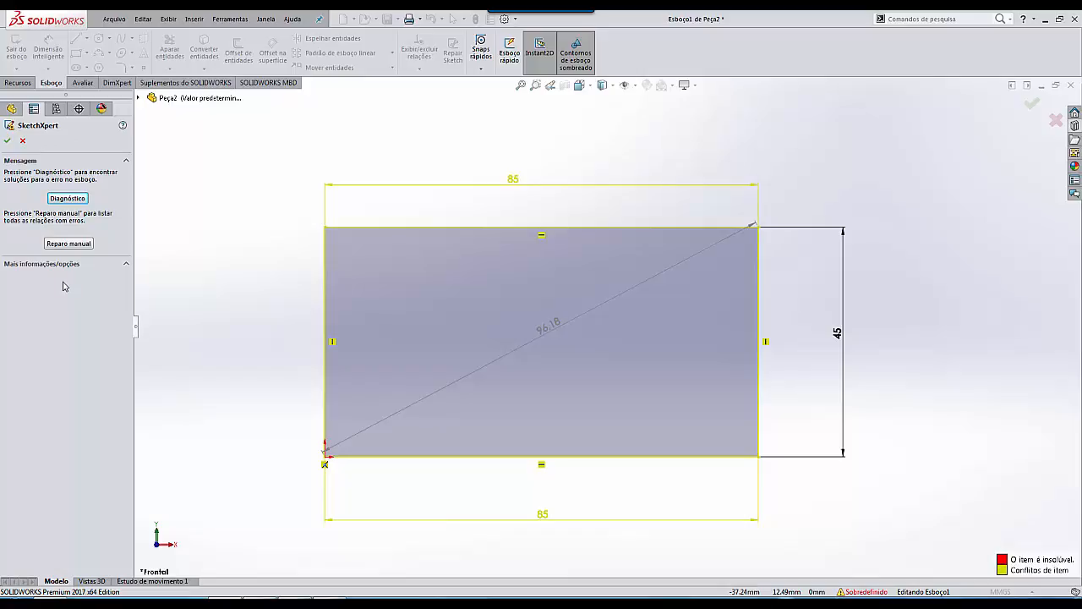
left_click(67, 198)
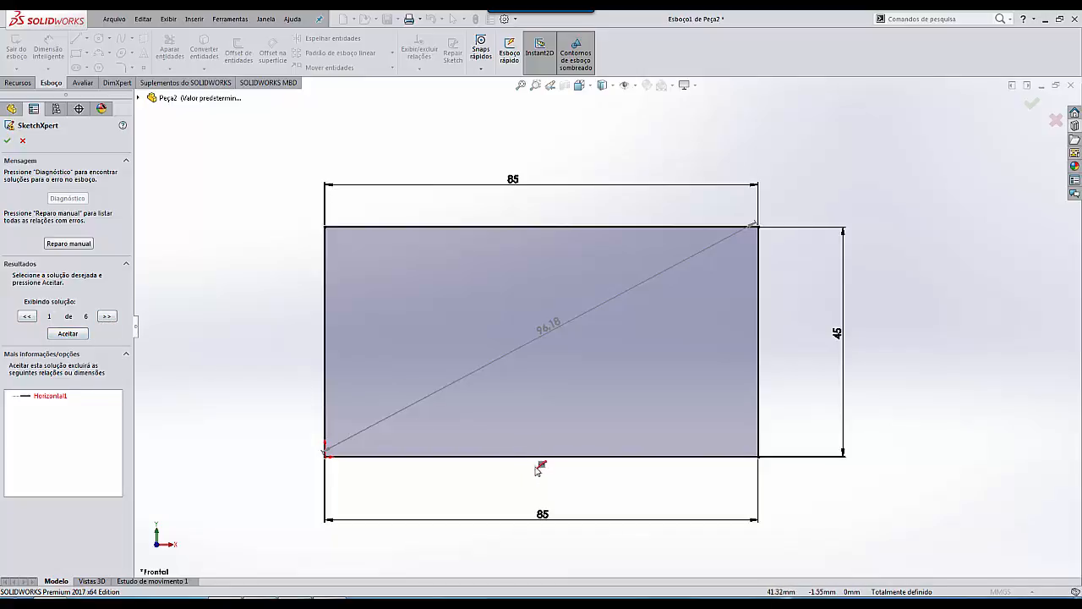
left_click(106, 318)
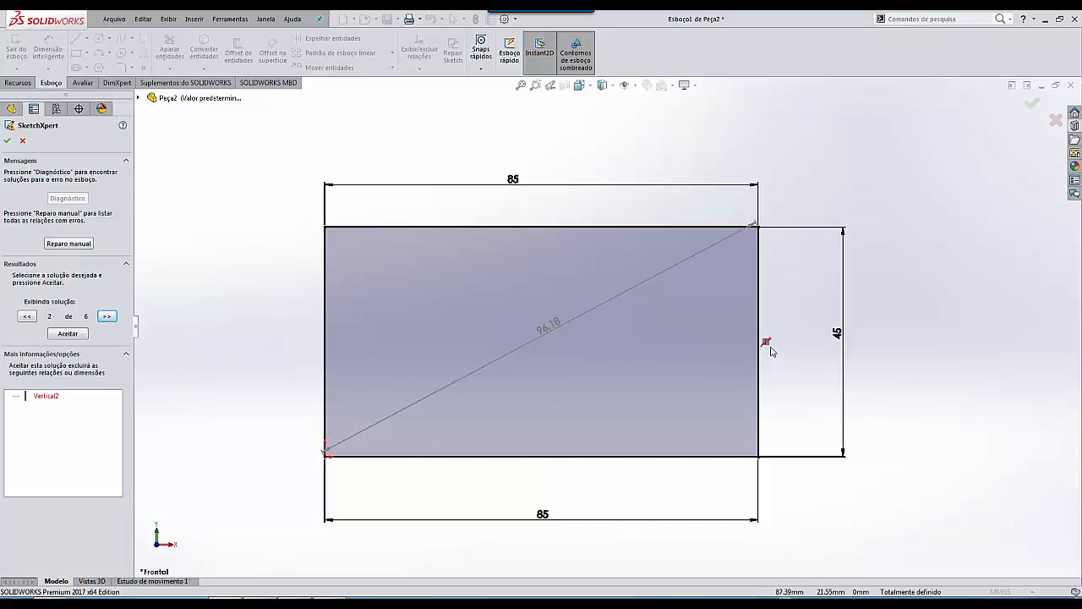
left_click(106, 317)
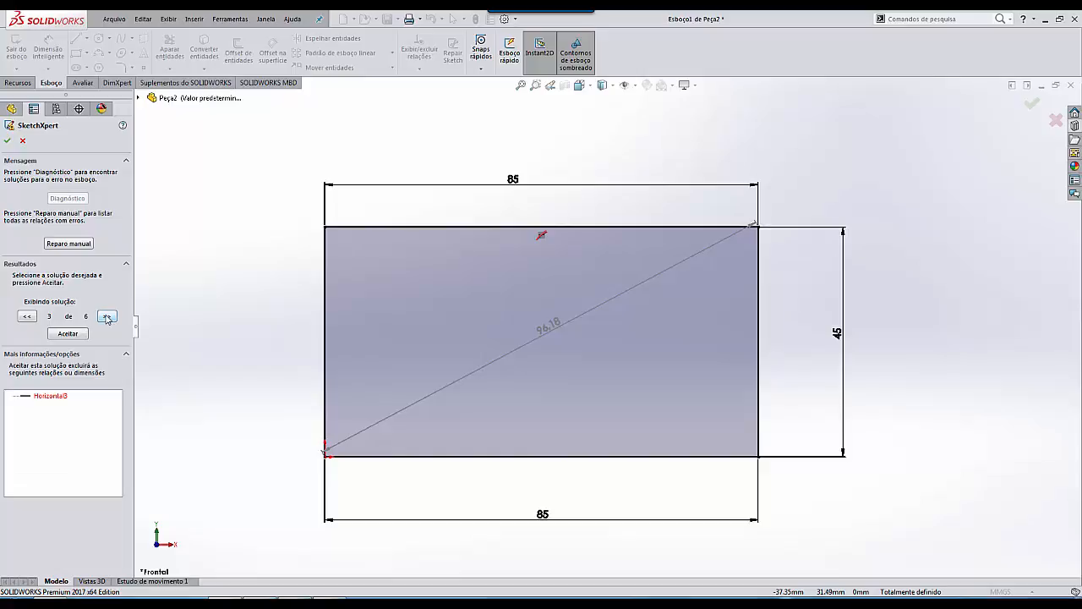
left_click(107, 317)
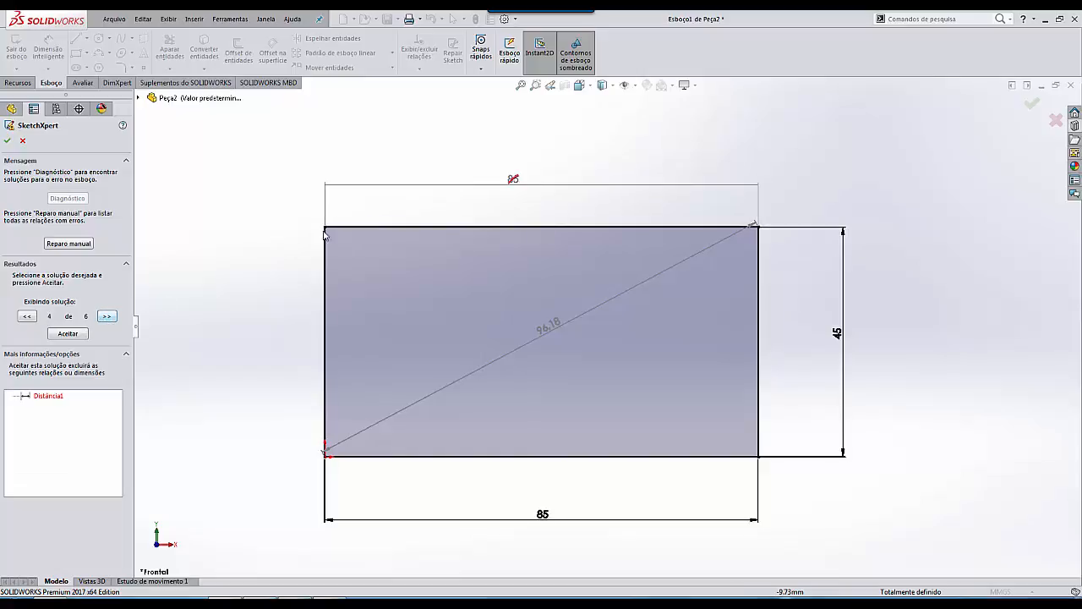
left_click(107, 318)
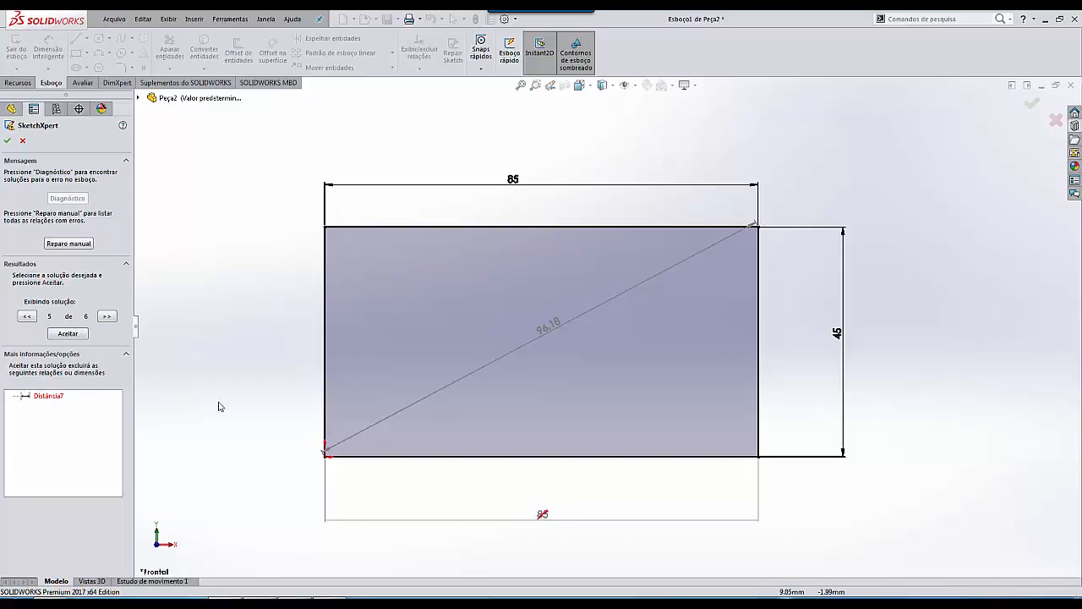
left_click(70, 336)
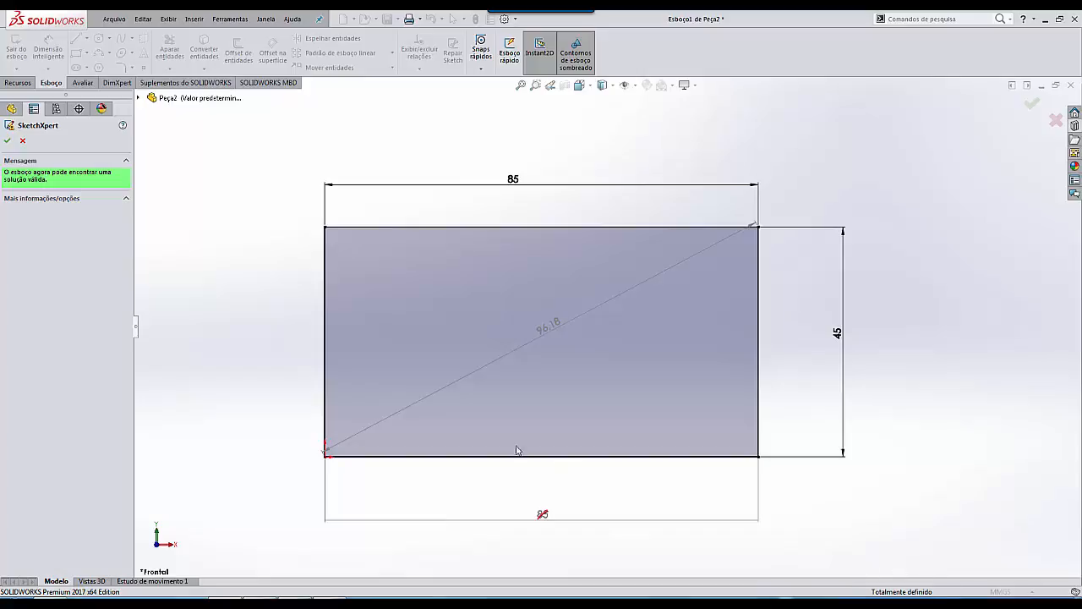
left_click(7, 142)
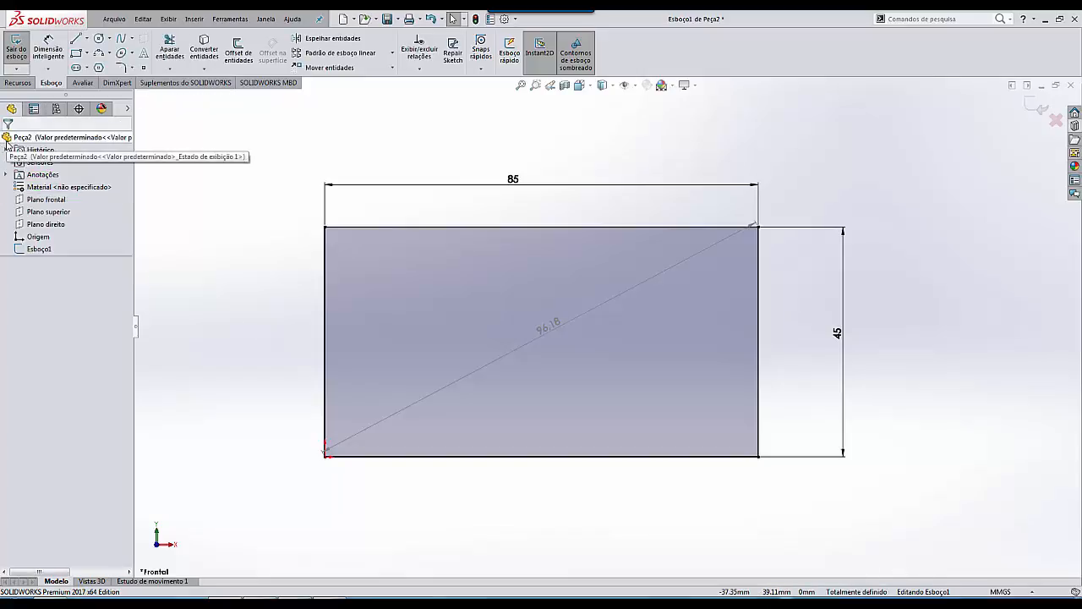
key("z")
scroll(509, 408, "down", 1)
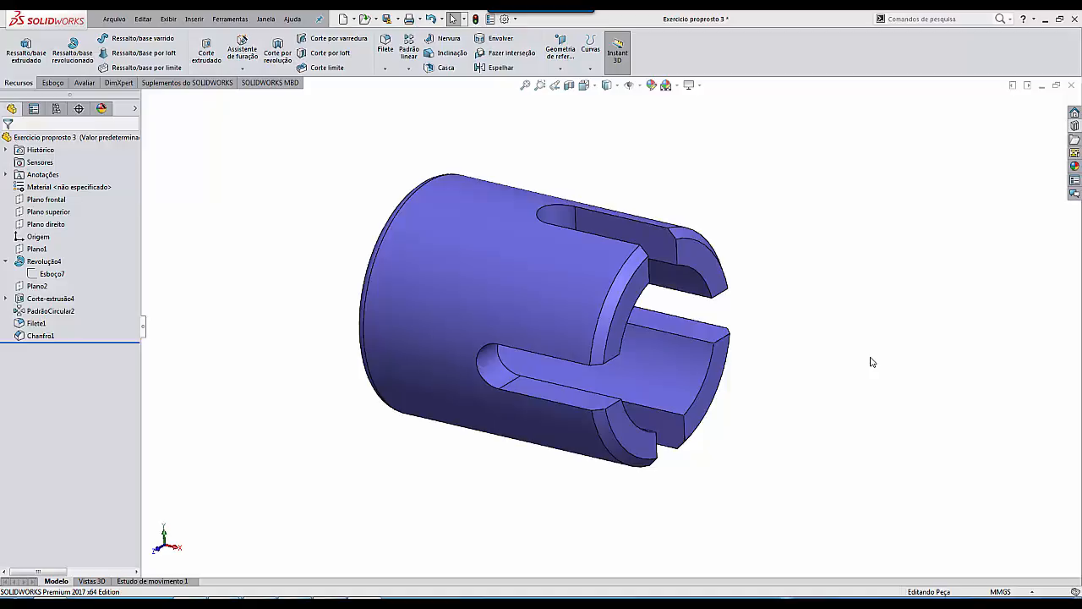
Show the slotted cylinder in section along the front plane, and open the revolve feature's sketch to examine its profile and dimensions
left_click(569, 86)
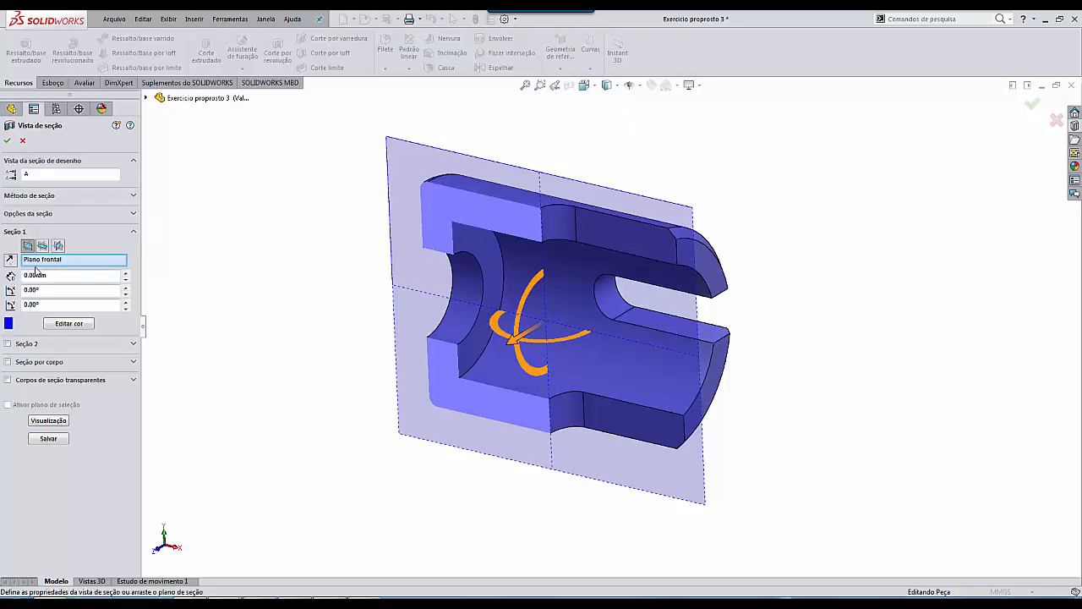
left_click(7, 141)
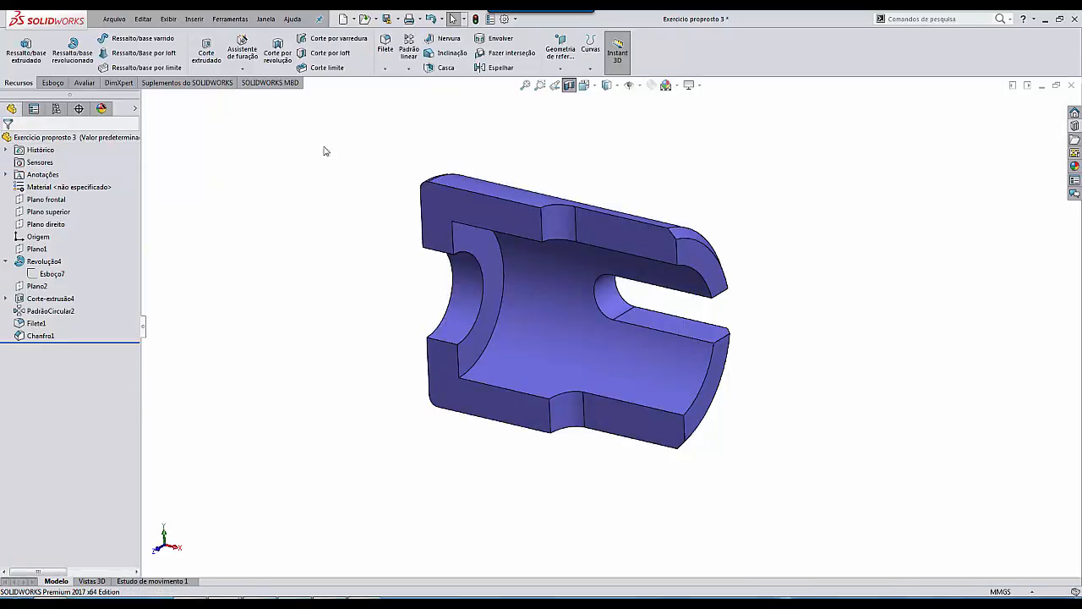
left_click(34, 274)
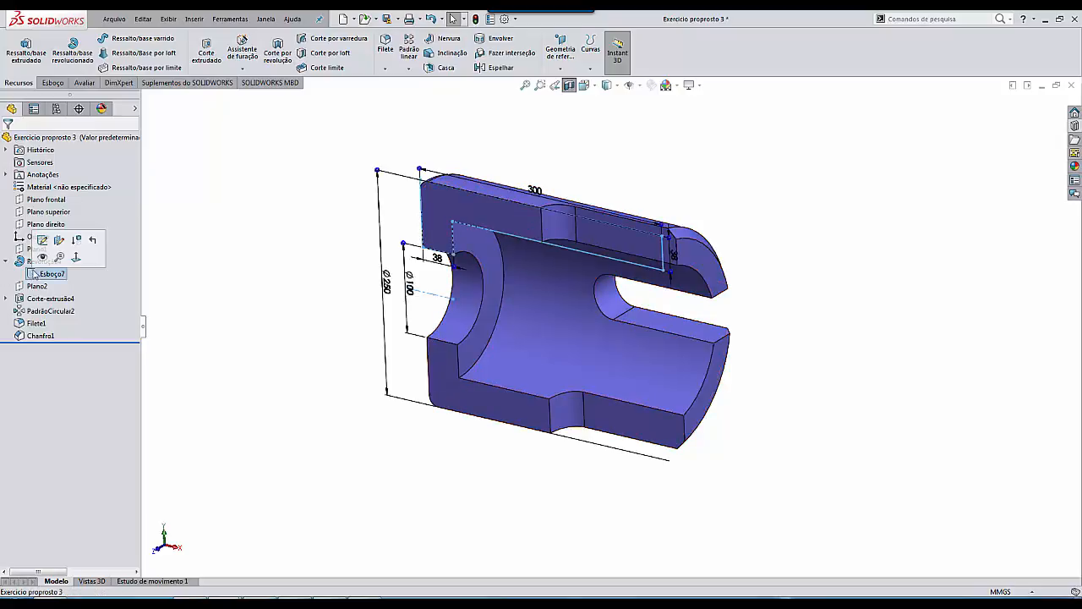
left_click(42, 240)
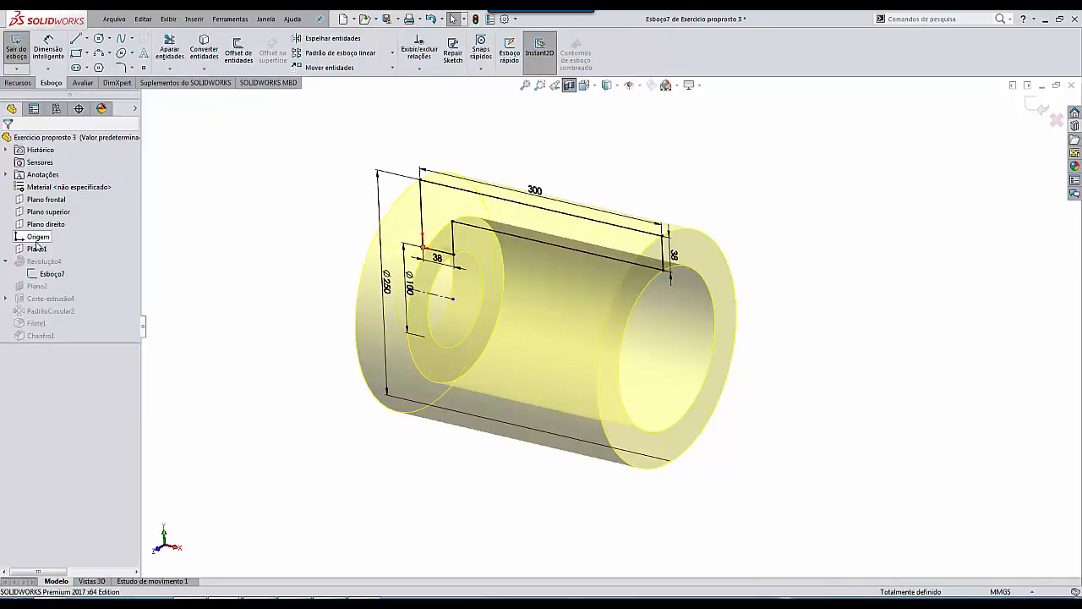
key("ctrl+8")
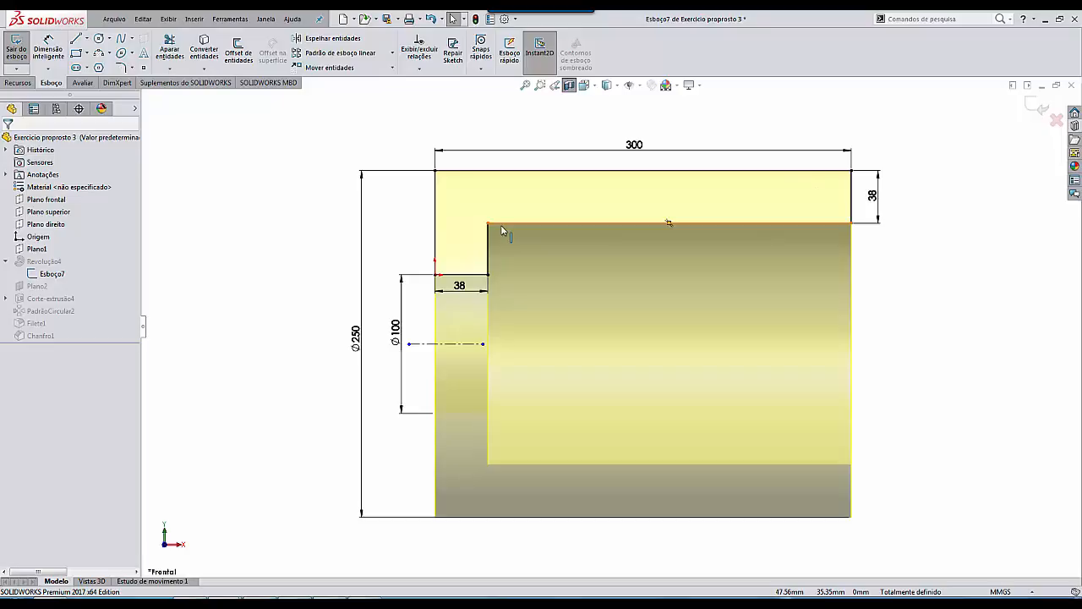
key("z")
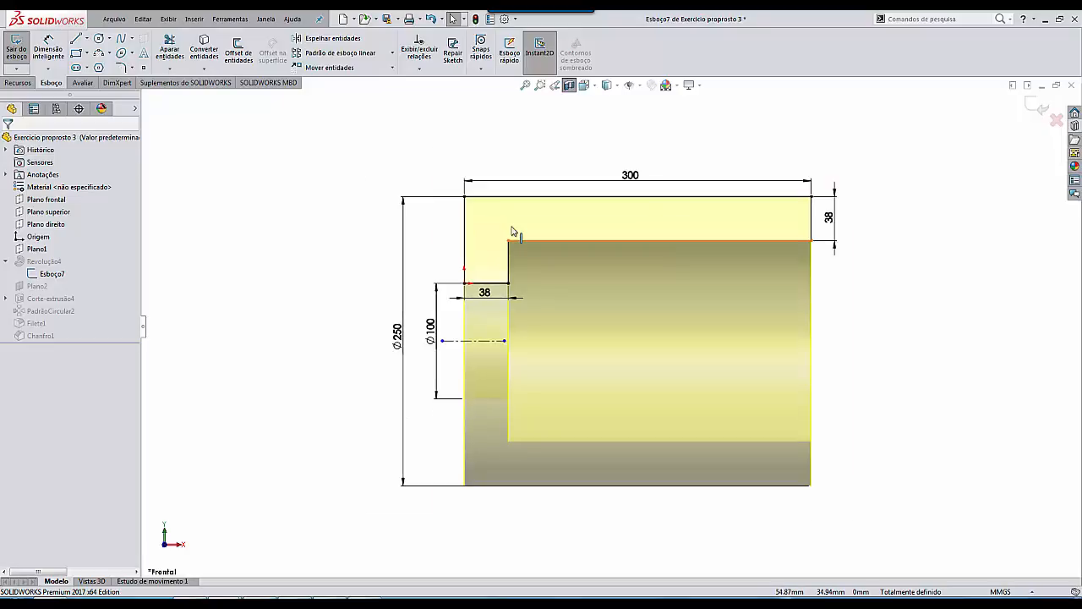
mouse_move(898, 254)
middle_mouse_down()
mouse_move(937, 261)
mouse_move(907, 268)
mouse_move(895, 291)
mouse_move(884, 285)
middle_mouse_up()
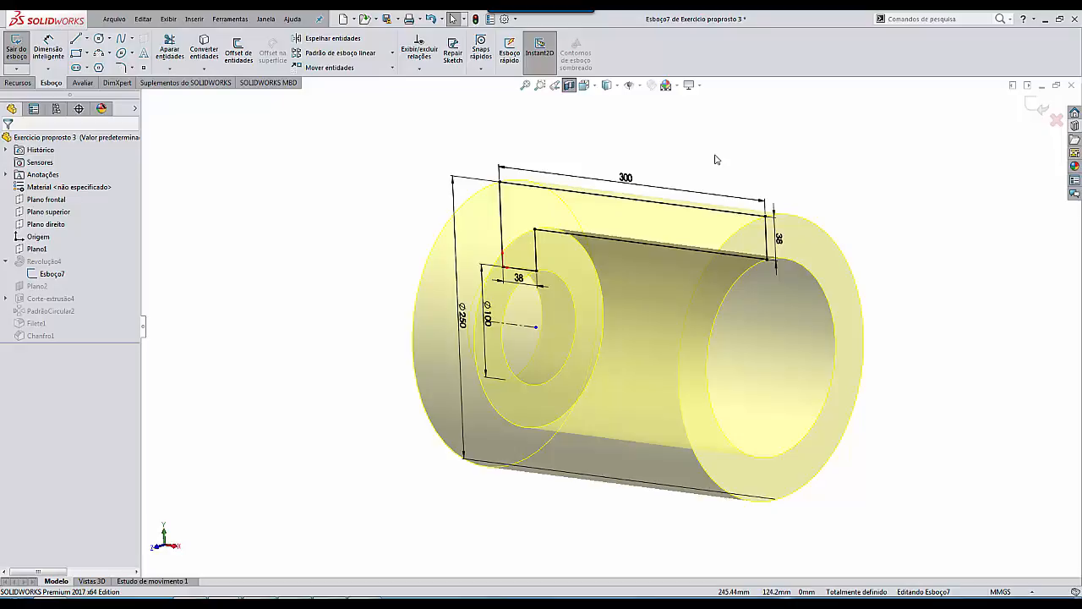
key("ctrl+1")
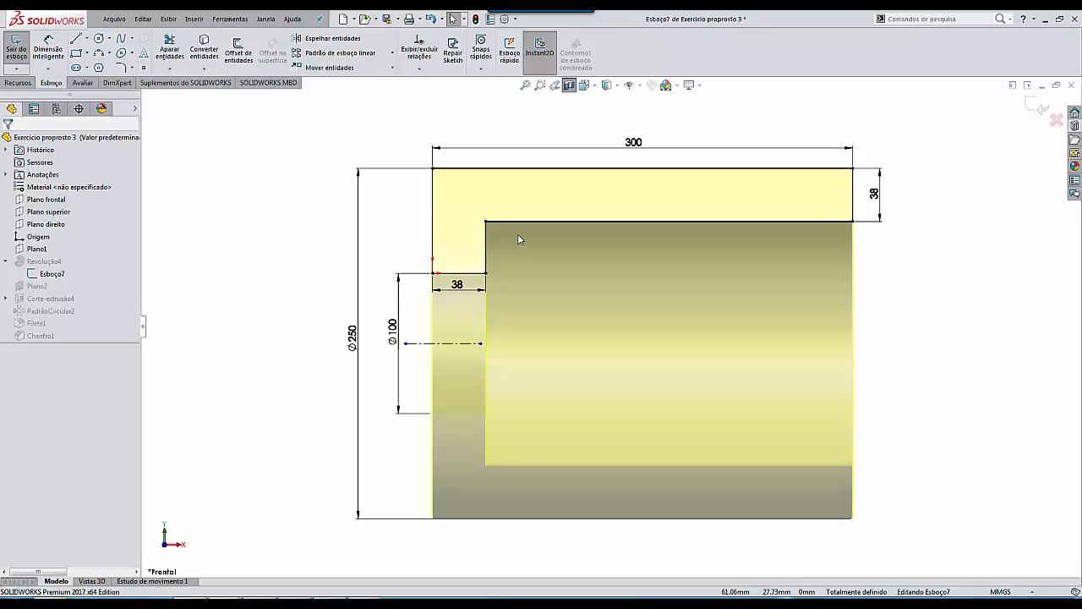
Exit the revolve feature's sketch and turn off the part's section view
left_click(1035, 109)
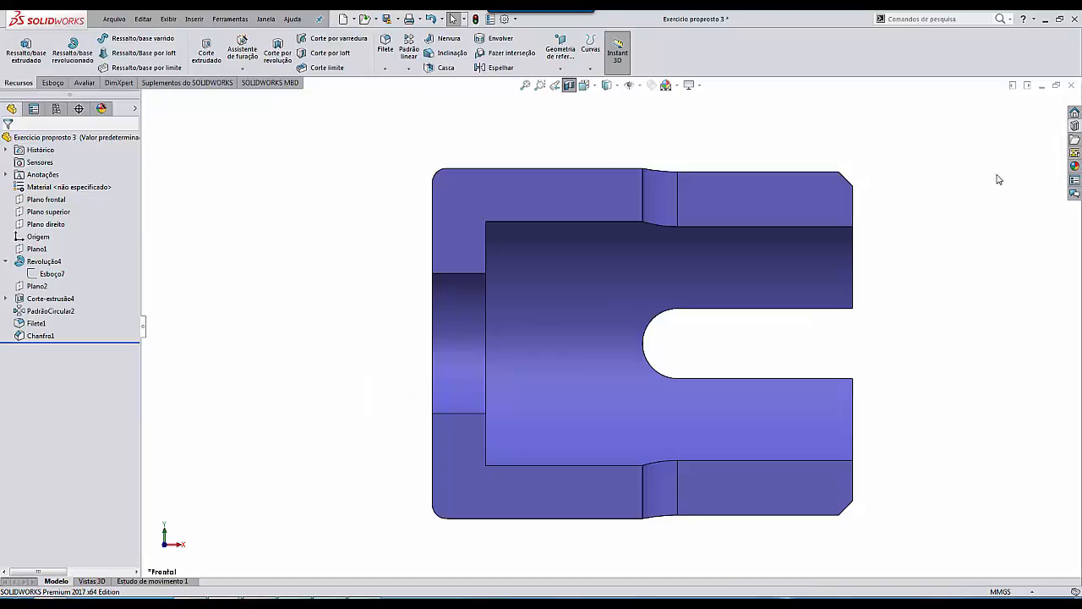
mouse_move(994, 176)
middle_mouse_down()
mouse_move(942, 255)
mouse_move(942, 278)
middle_mouse_up()
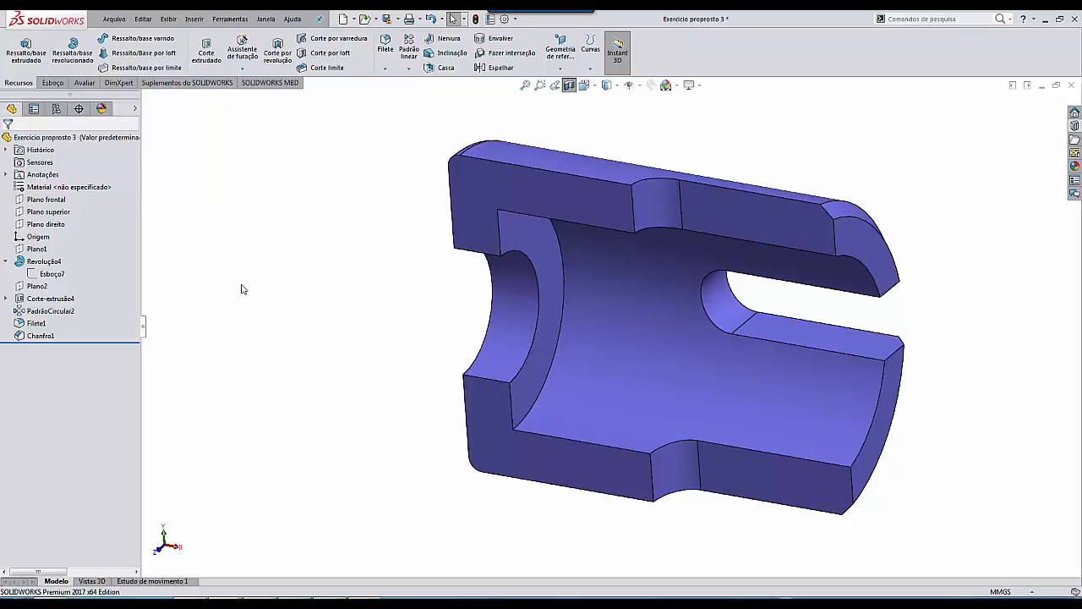
left_click(569, 88)
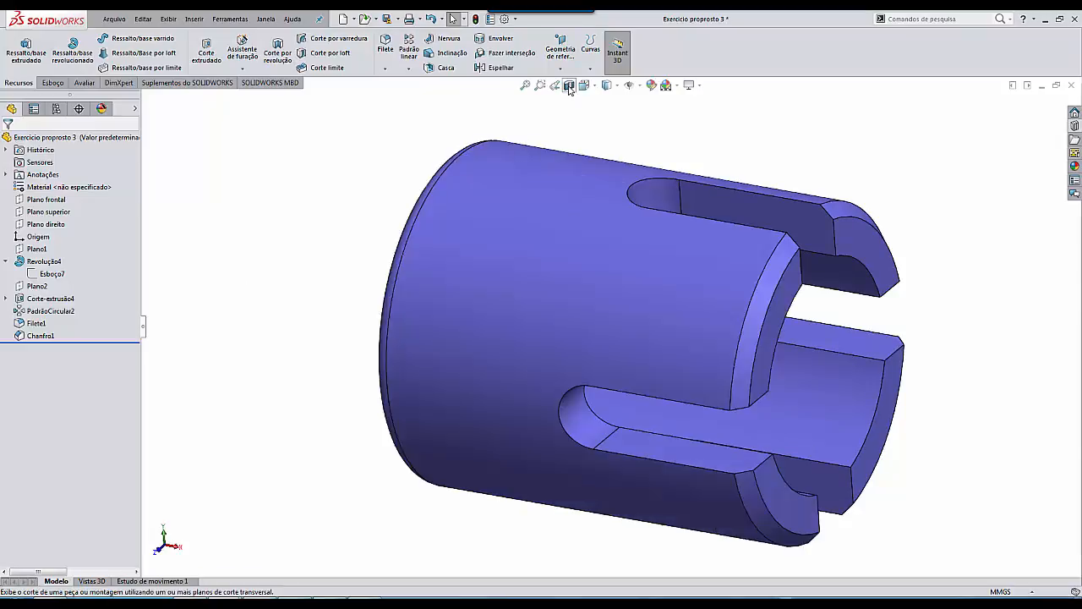
scroll(755, 181, "up", 2)
middle_click_drag(736, 179, 734, 229)
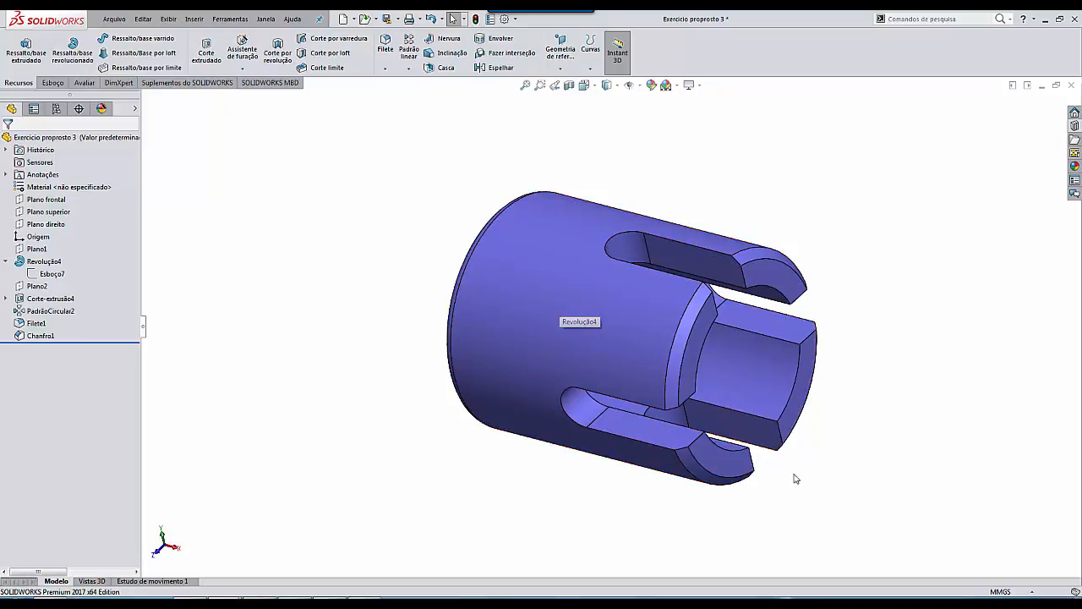
middle_click_drag(792, 476, 367, 125)
key("f")
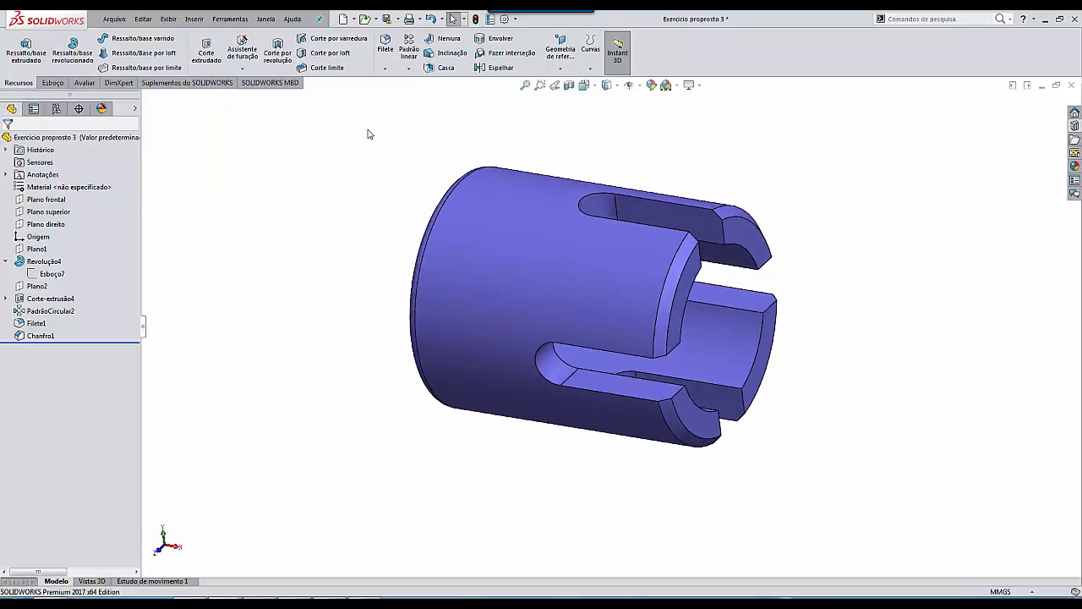